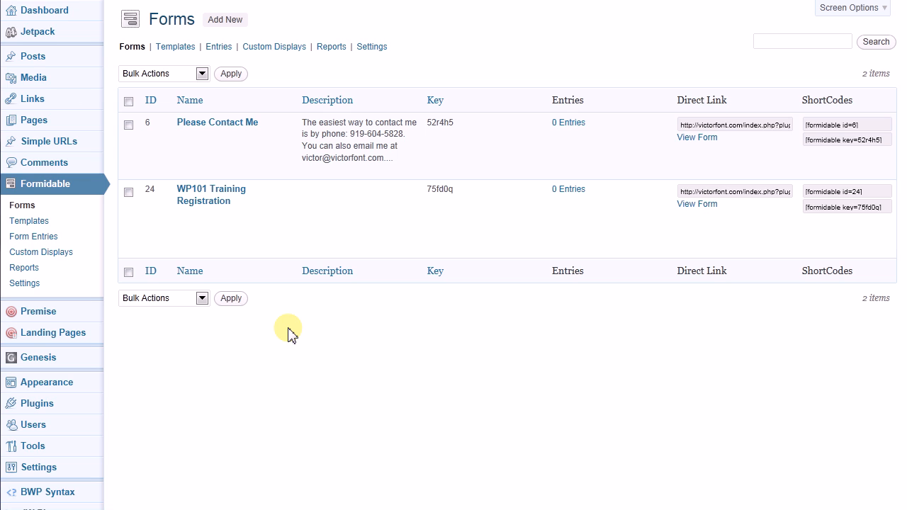
Create a new form from the pre-built Contact Us template
mouse_move(205, 148)
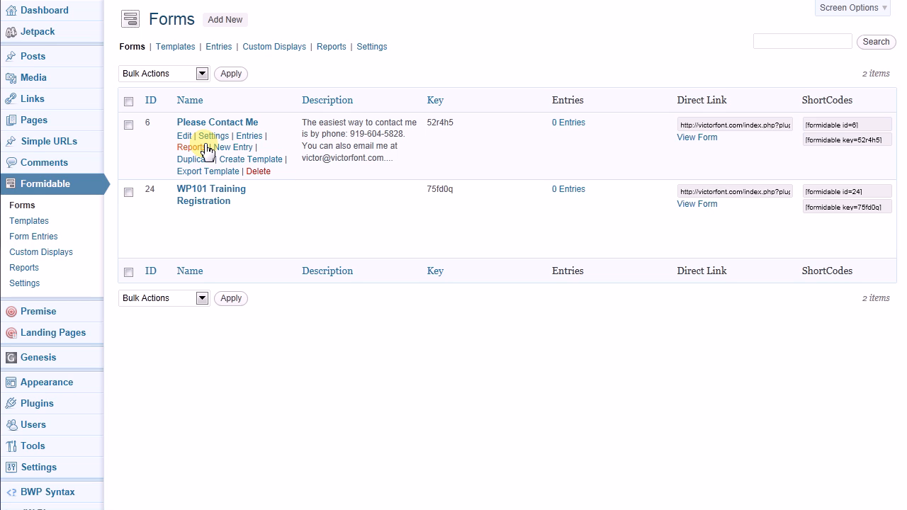
left_click(219, 26)
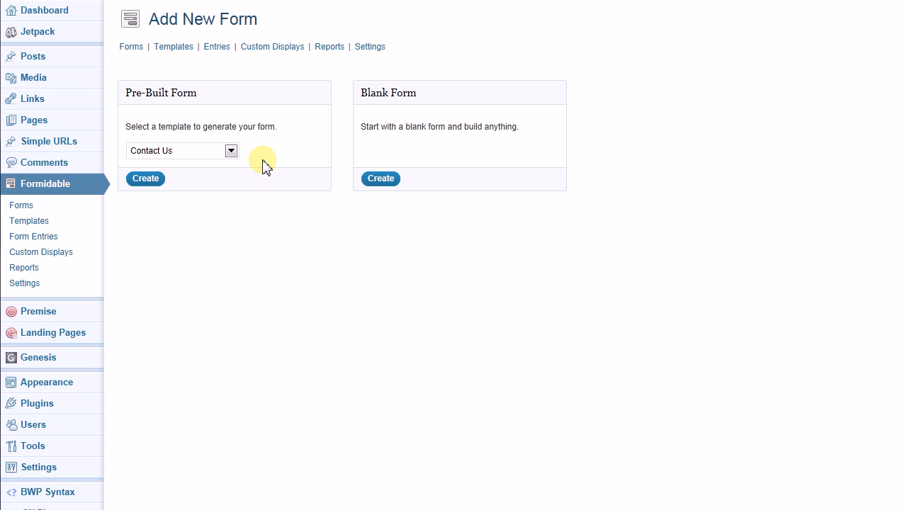
left_click(231, 152)
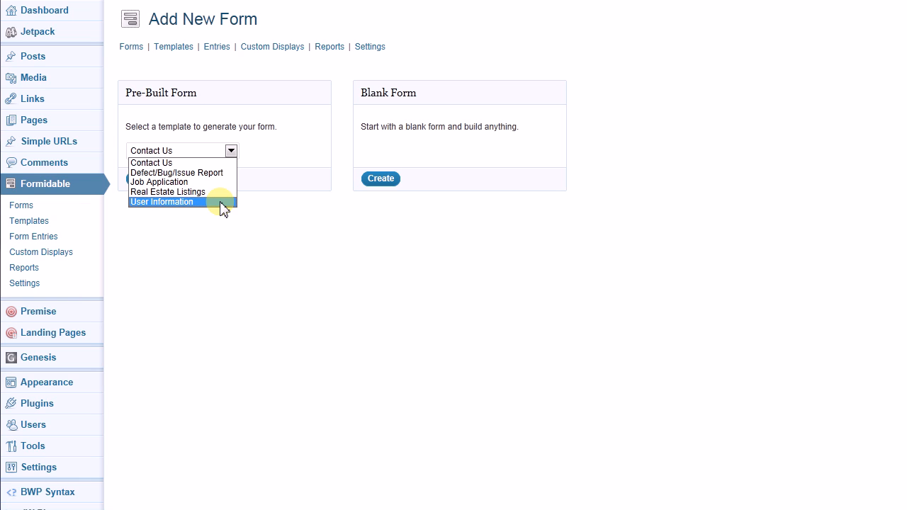
left_click(214, 164)
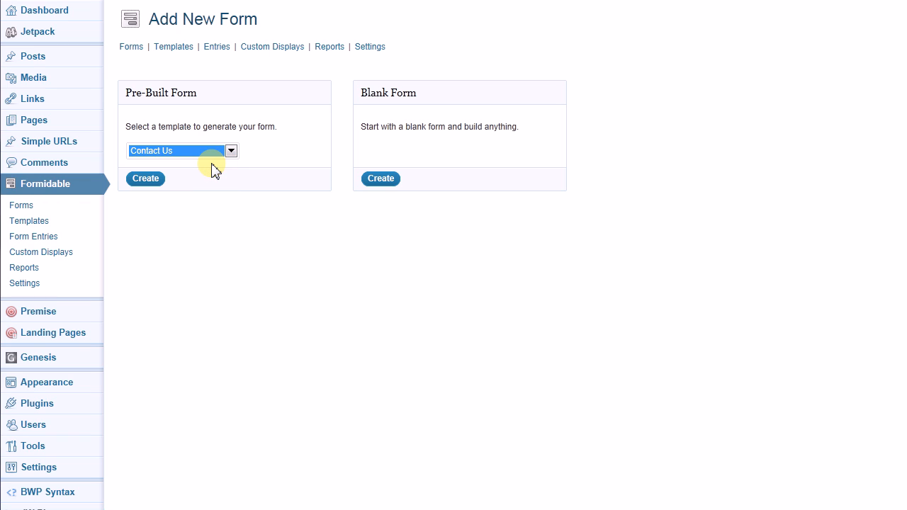
left_click(151, 179)
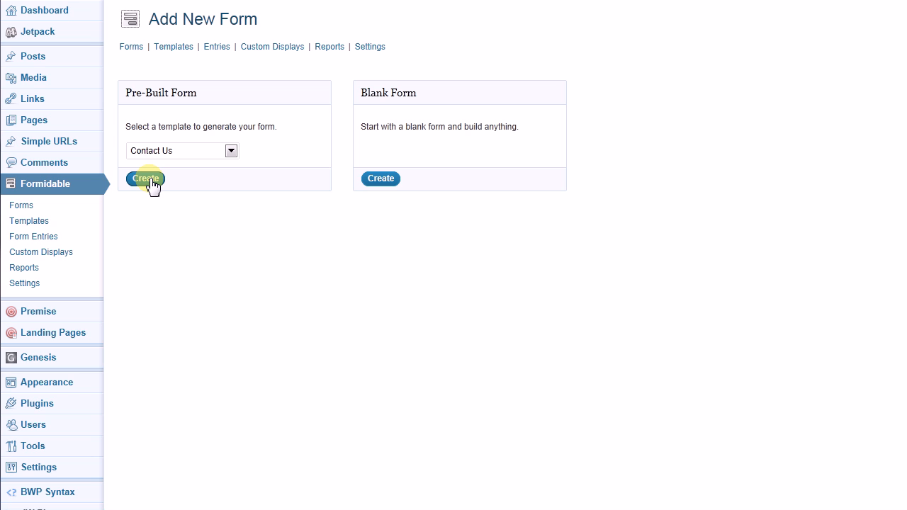
Examine the form builder's dynamic default values and its key and form actions, and return to the available field types
scroll(268, 110, "down", 1)
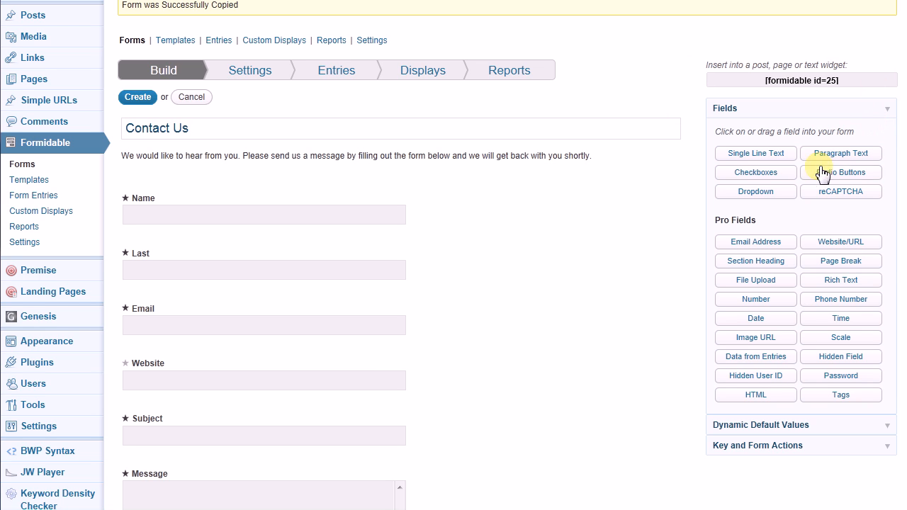
left_click(889, 425)
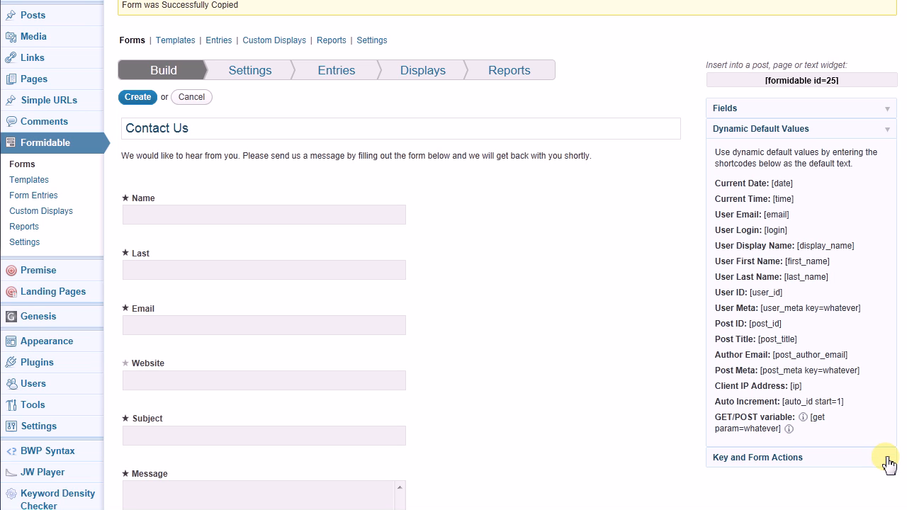
left_click(887, 458)
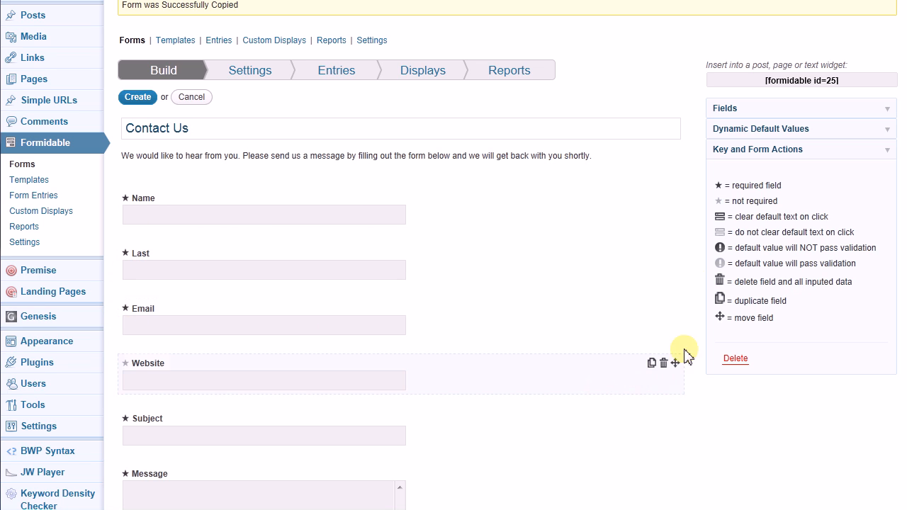
left_click(887, 112)
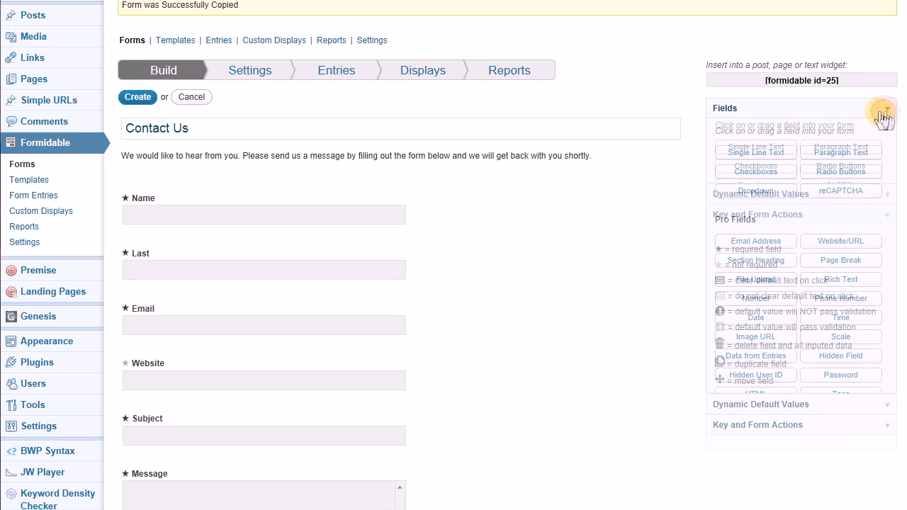
Rename the form from its title as Guestbook and save the new title
scroll(470, 219, "down", 1)
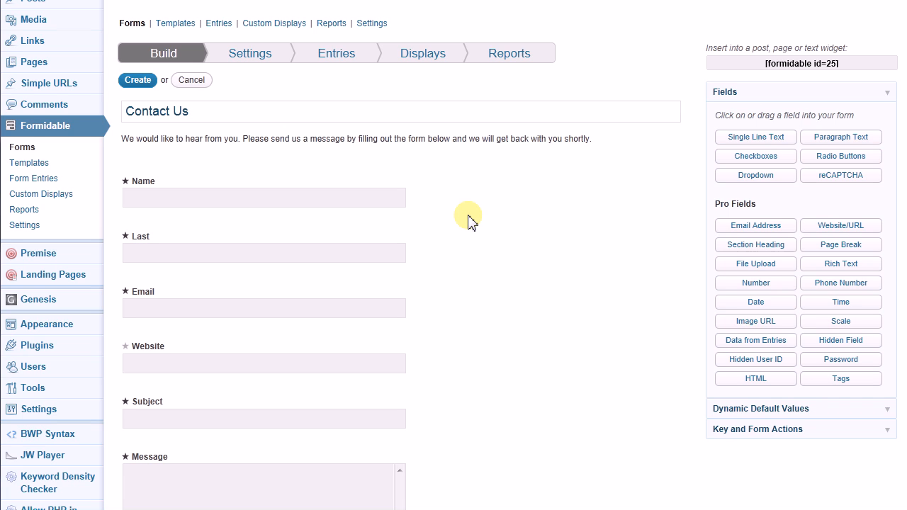
left_click(211, 115)
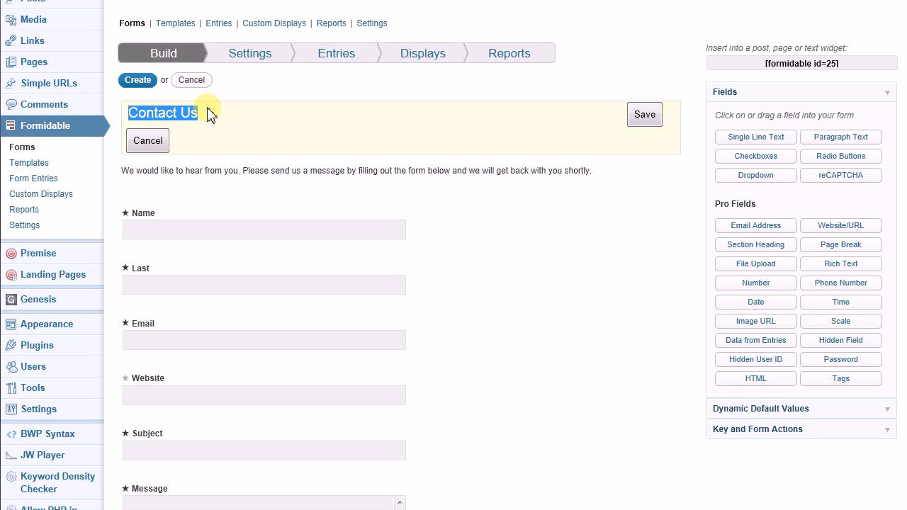
type("Guestb")
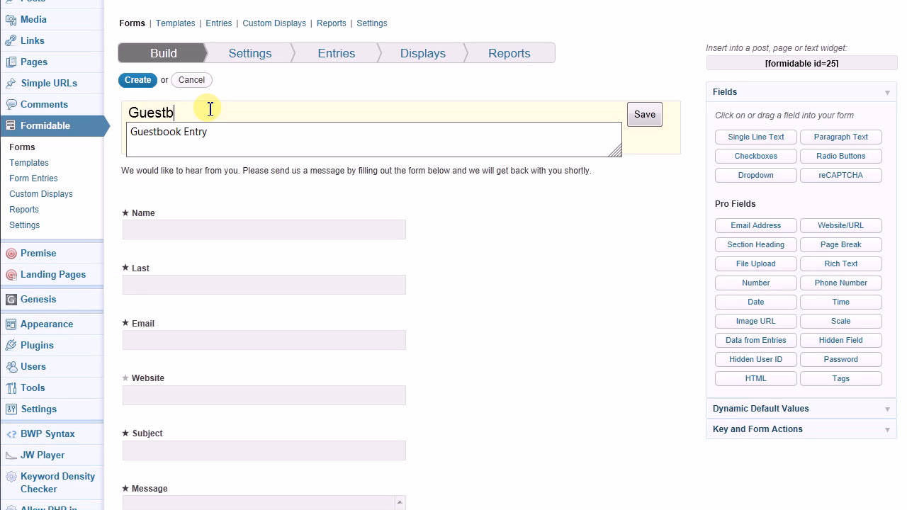
type("ook")
left_click(645, 116)
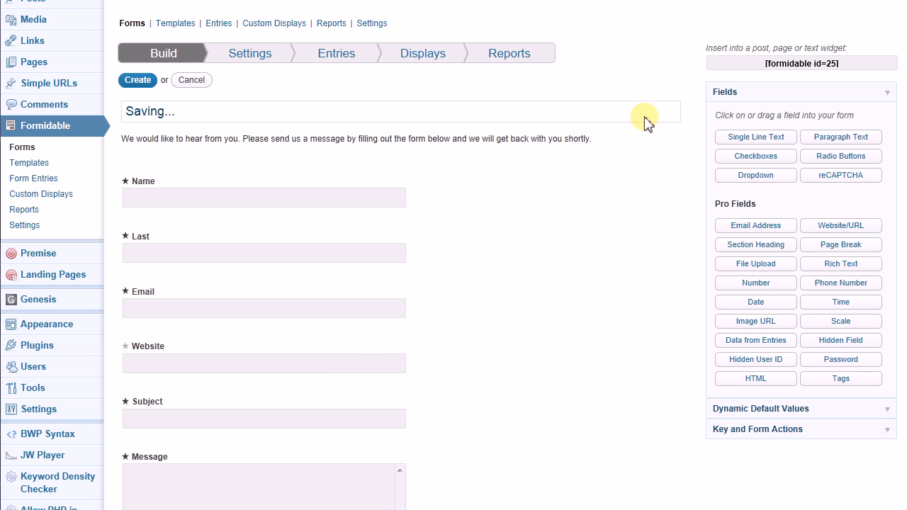
Replace the form description with "Please sign my guestbook. I'd love to have a record of your visit." and save it
scroll(574, 109, "down", 1)
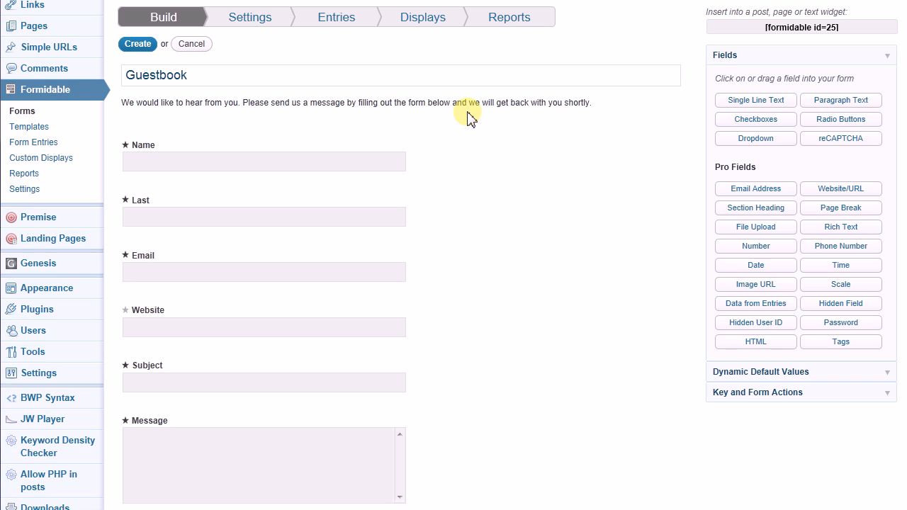
left_click(557, 107)
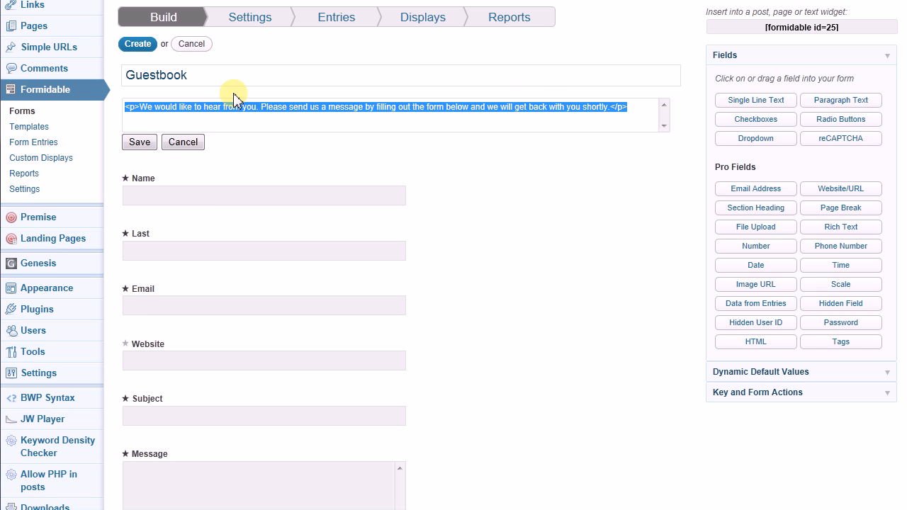
type("Pleas")
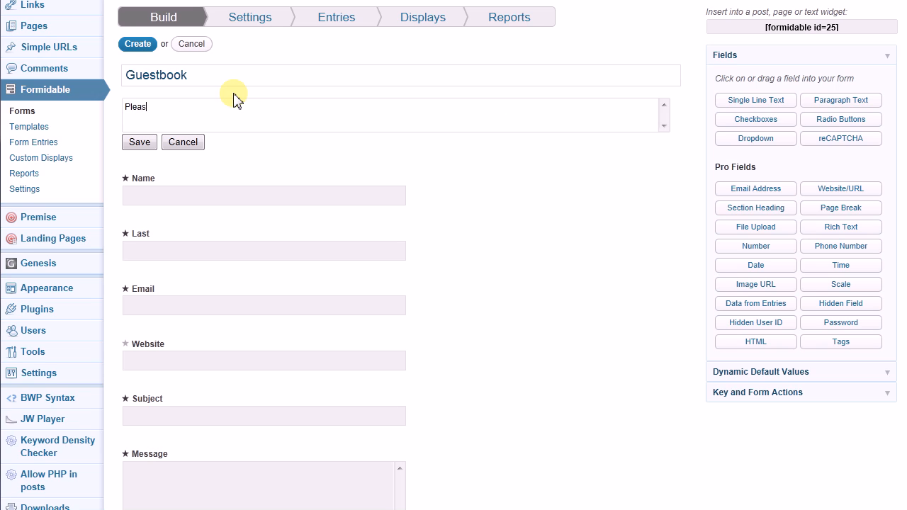
type("e sign my guestbook. I'd love to ")
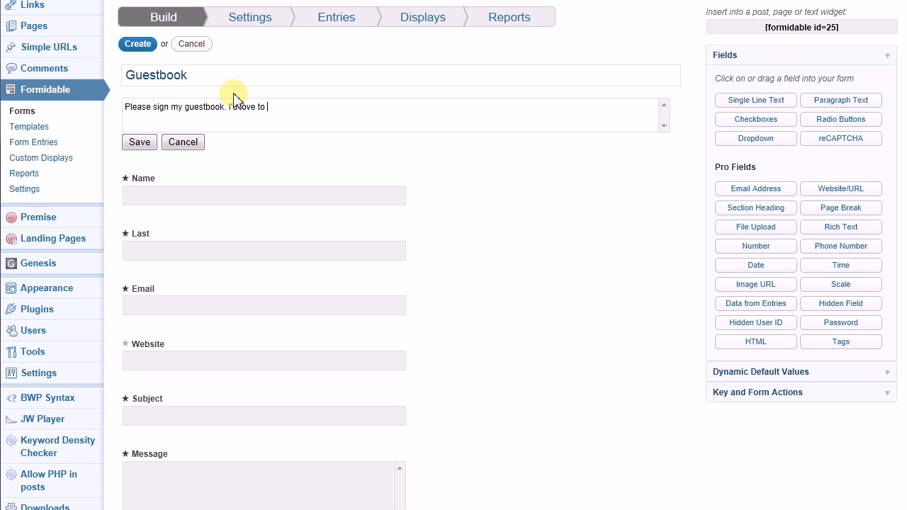
type("have a record of your visit")
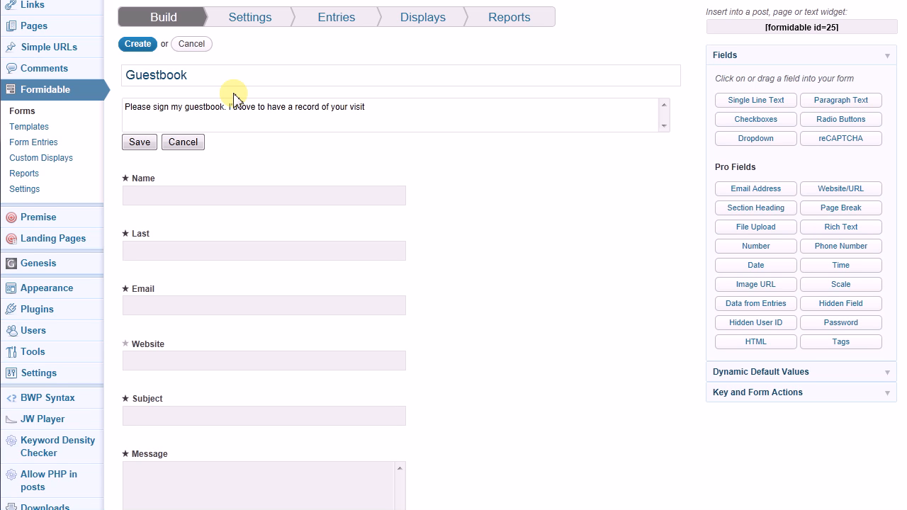
type(".")
left_click(139, 142)
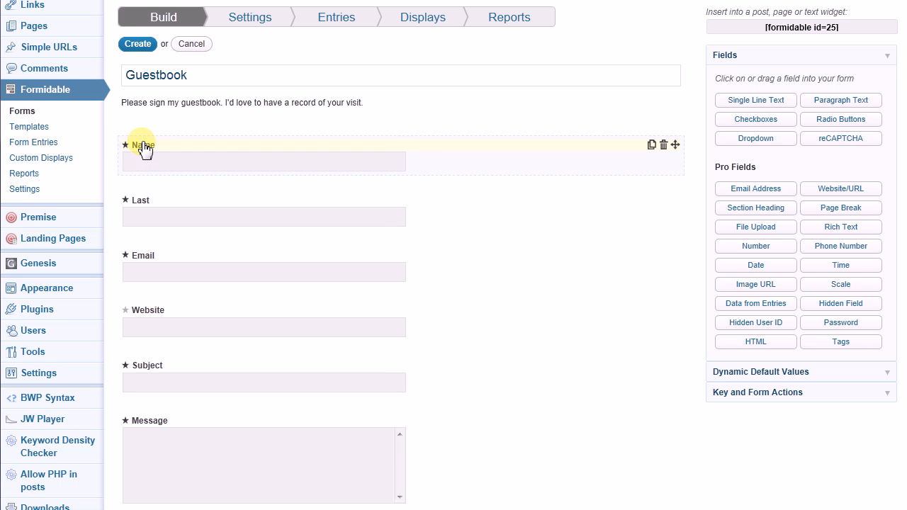
Delete the Subject field and its associated data from the form
scroll(509, 209, "down", 2)
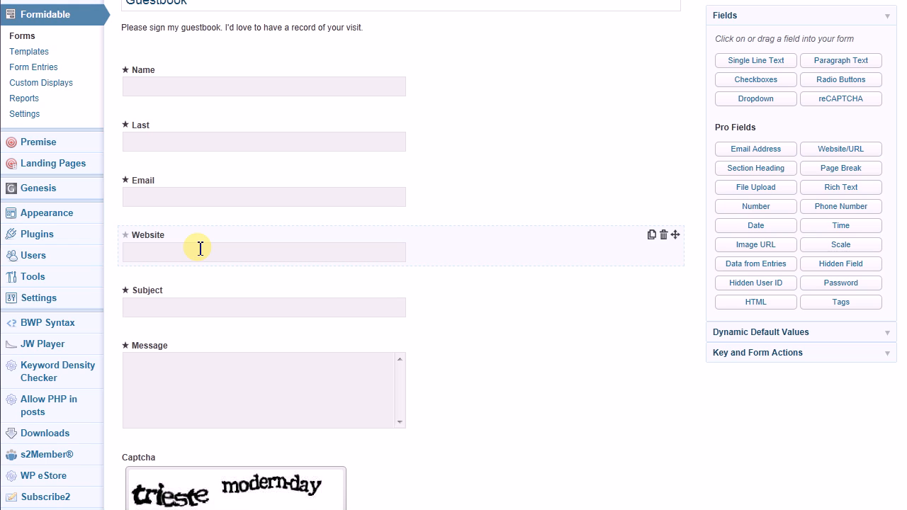
scroll(200, 248, "down", 2)
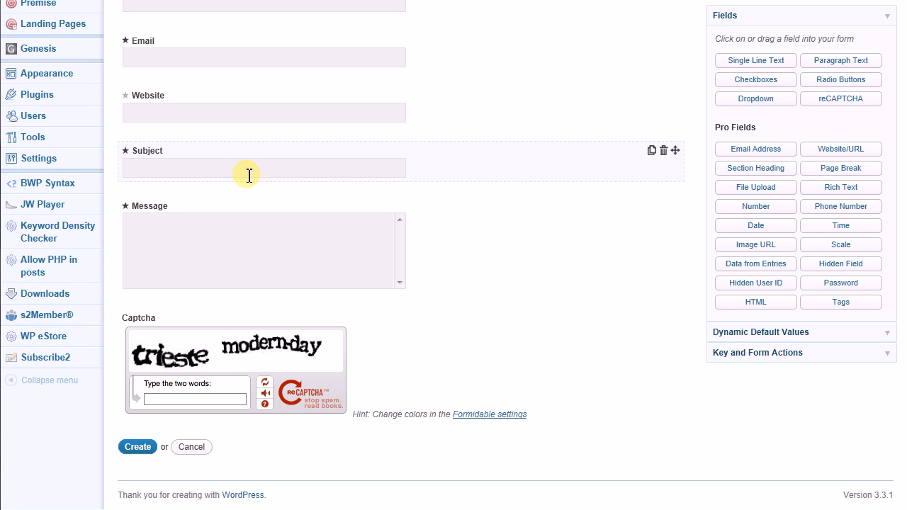
left_click(664, 151)
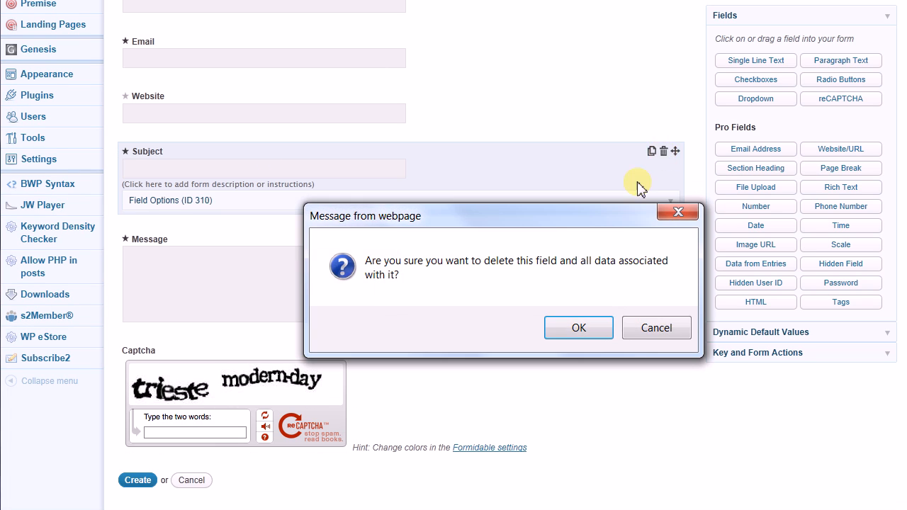
left_click(574, 333)
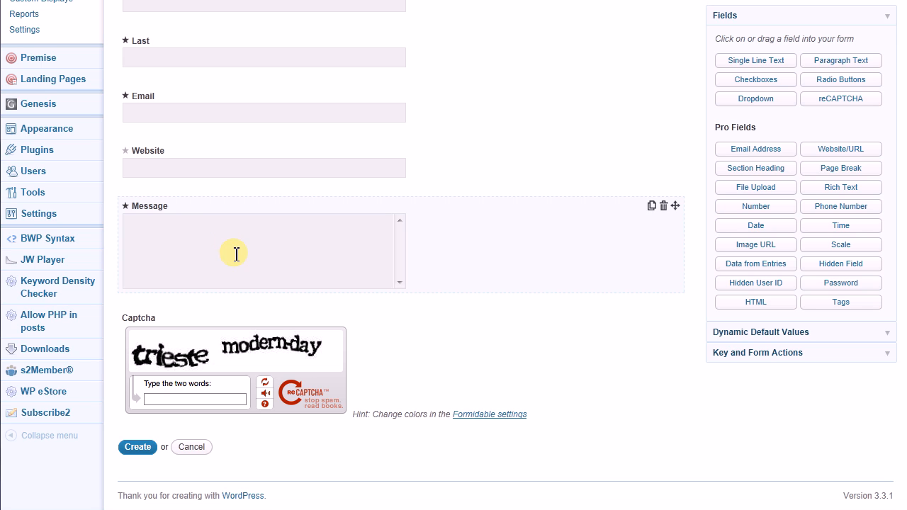
Rename the Message field label as "Your Guestbook Entry" and save it
left_click(166, 210)
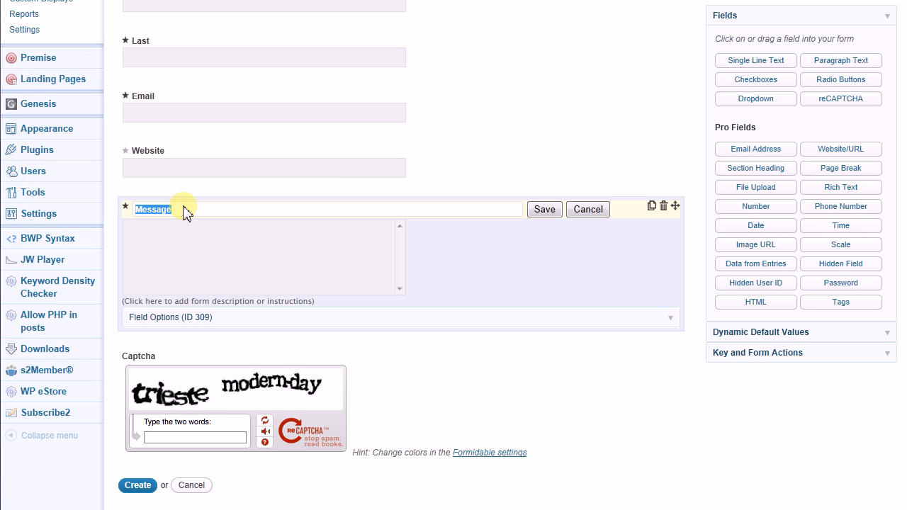
type("Y")
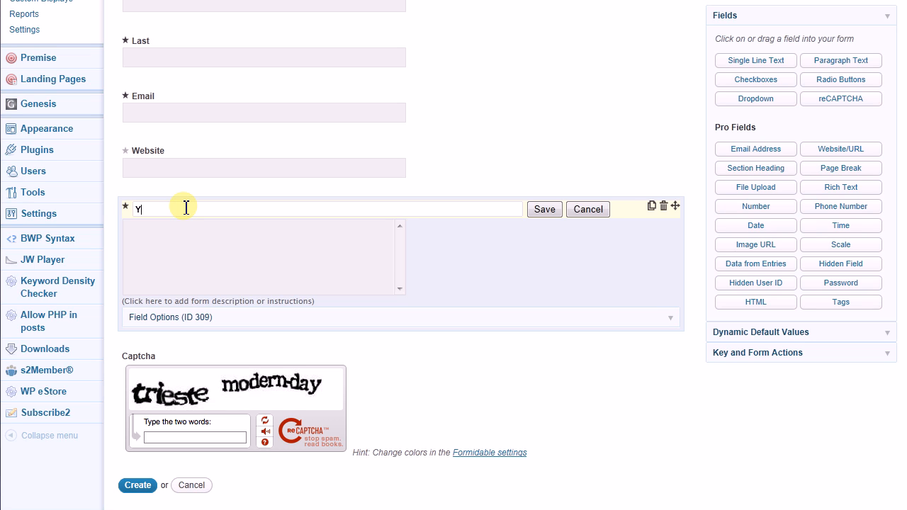
type("our Guestbook Entry")
left_click(543, 210)
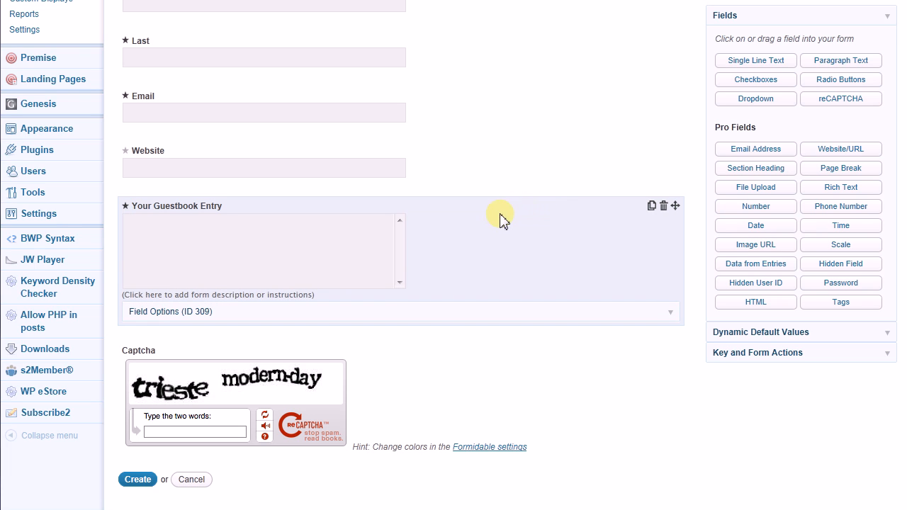
scroll(447, 318, "down", 1)
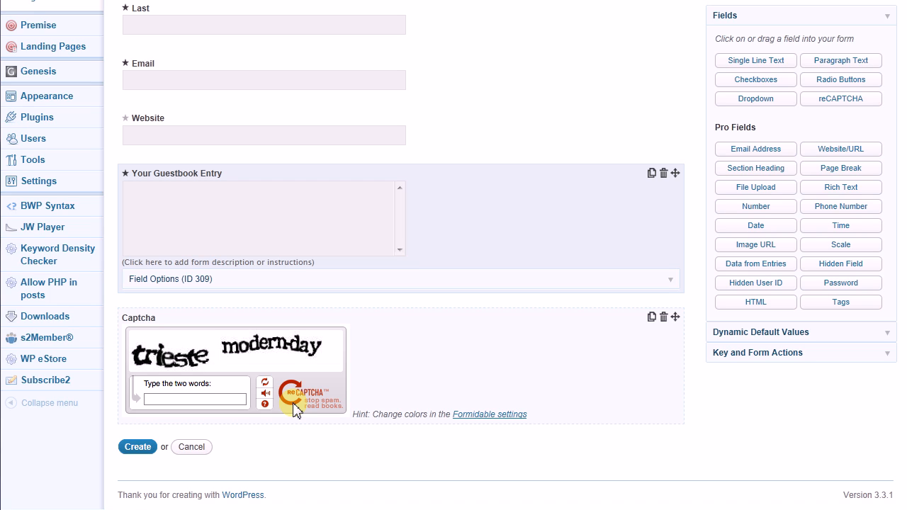
left_click(581, 328)
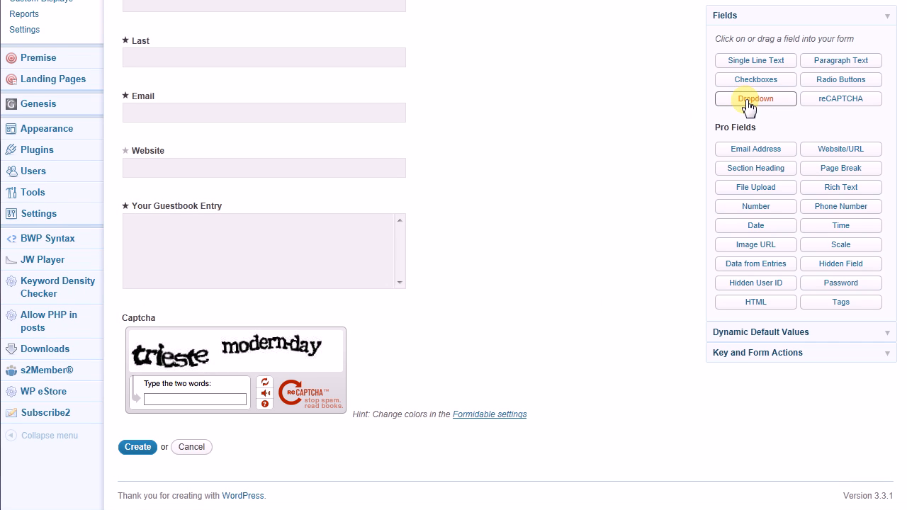
Add a dropdown field between Website and Your Guestbook Entry, and label it Country
left_click_drag(747, 104, 146, 201)
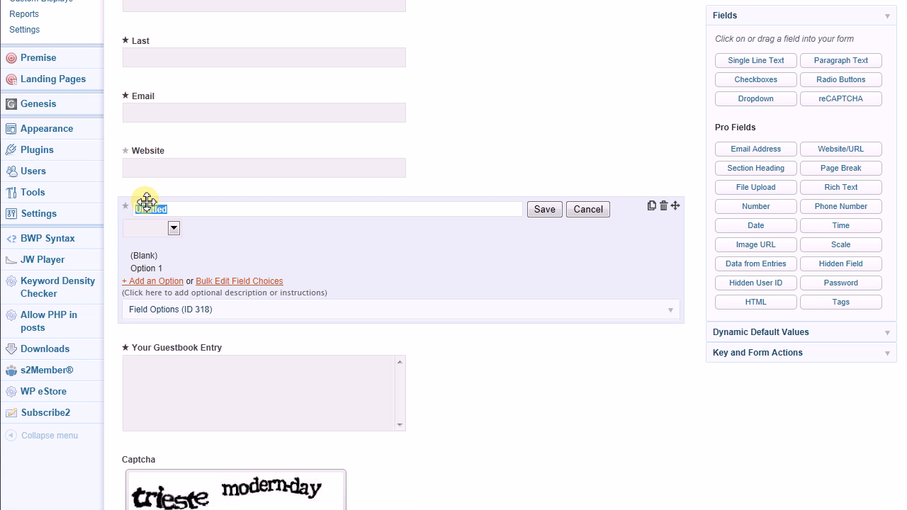
type("Country")
left_click(544, 210)
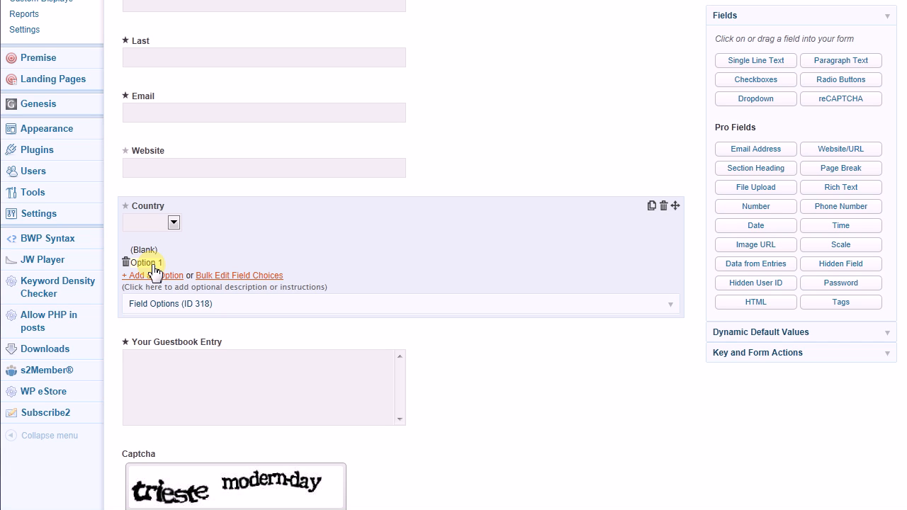
Bulk edit the Country dropdown's choices and load the predefined Countries list
scroll(412, 300, "up", 3)
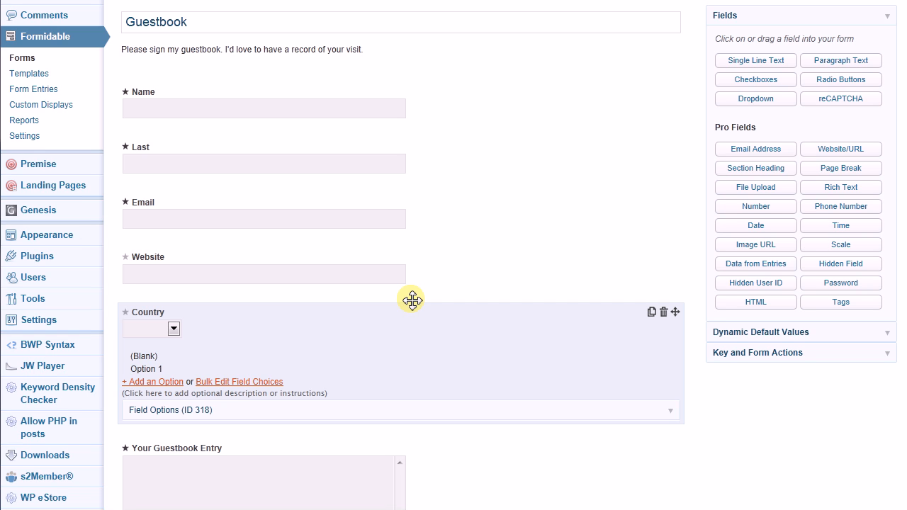
left_click(249, 382)
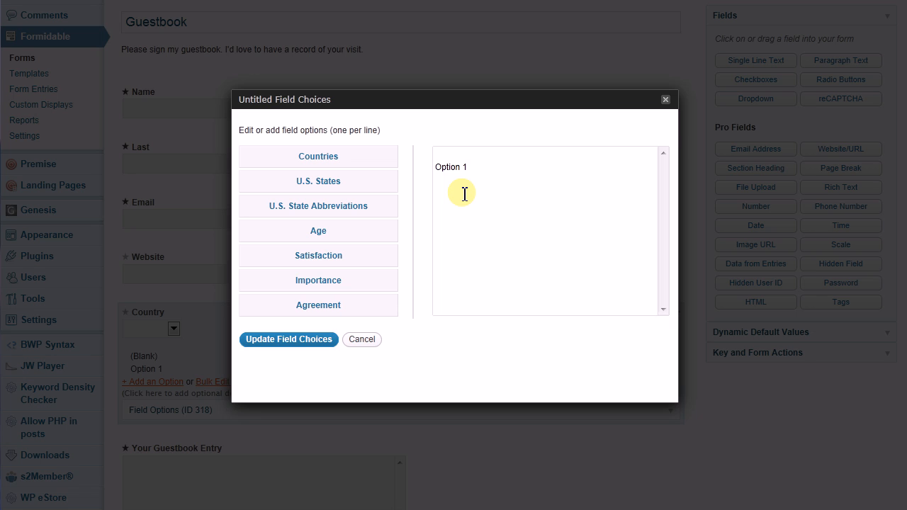
left_click(337, 164)
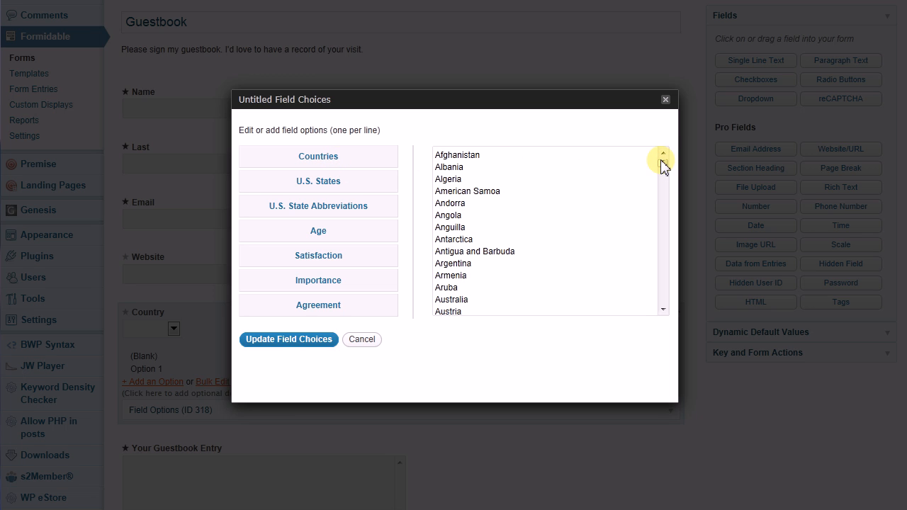
Copy the United States entry near the end of the country choices, and remove it together with its empty line
left_click_drag(664, 170, 665, 183)
left_click_drag(665, 221, 667, 323)
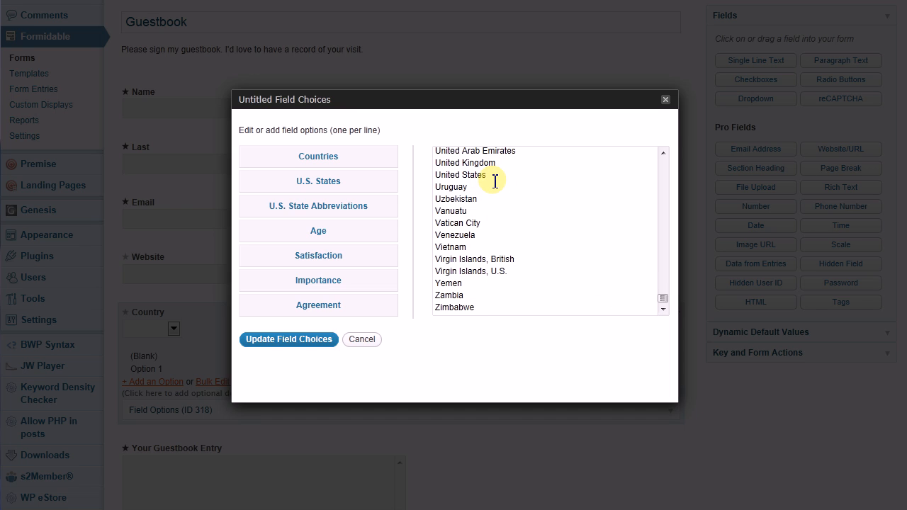
left_click_drag(496, 176, 433, 178)
key("ctrl+c")
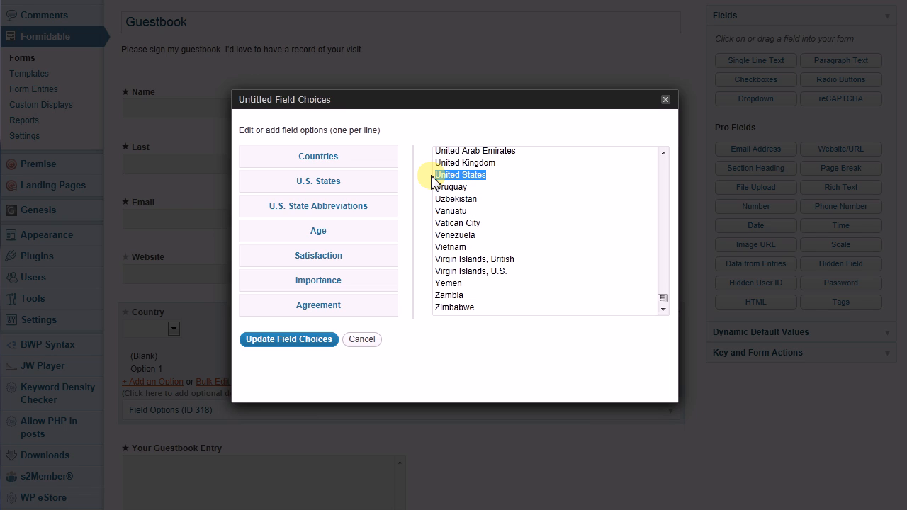
key("Delete")
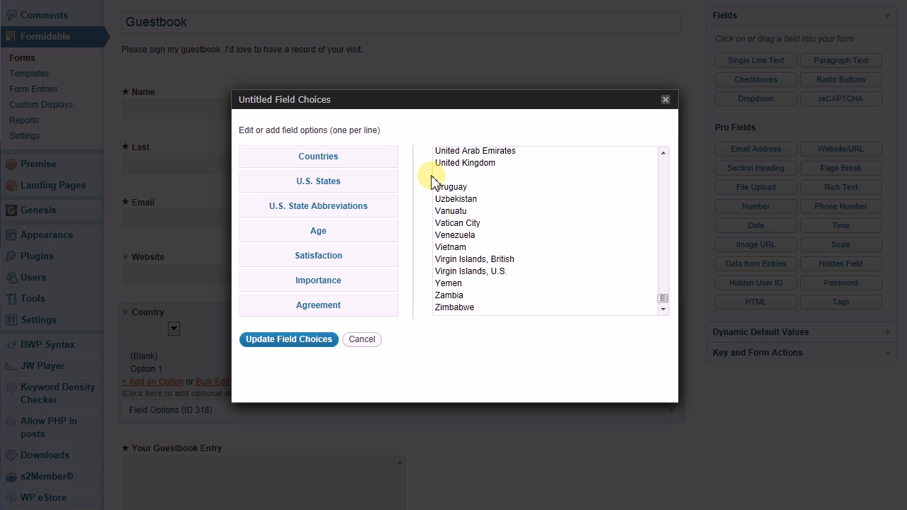
key("BackSpace")
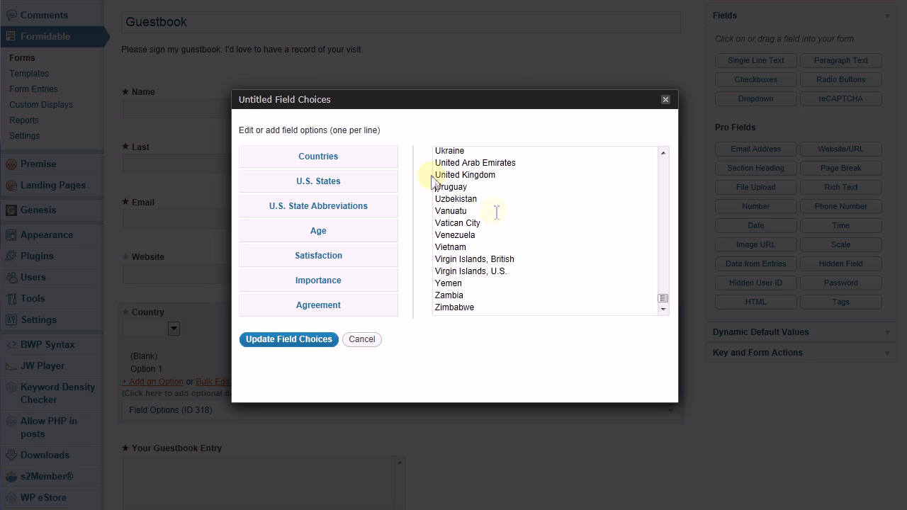
Insert United States above Afghanistan in the country choices with a blank line before it, and update the field choices
scroll(532, 225, "up", 20)
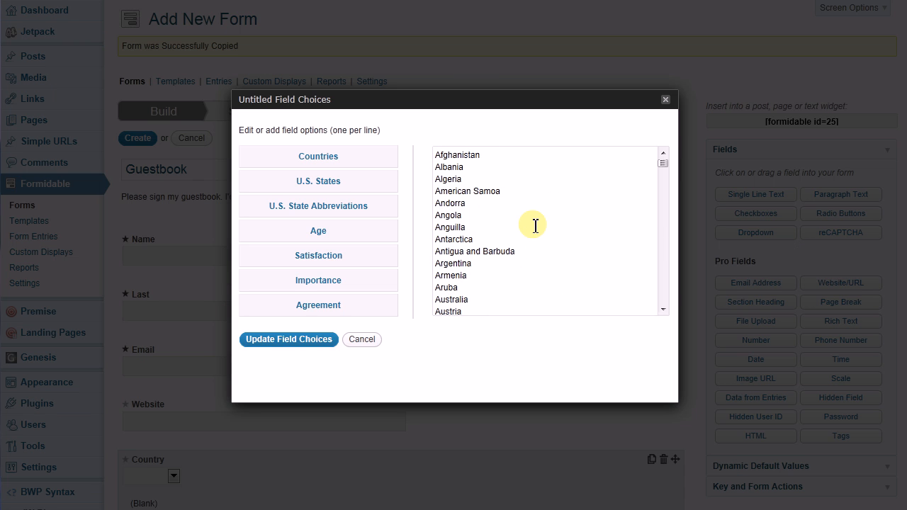
left_click(436, 156)
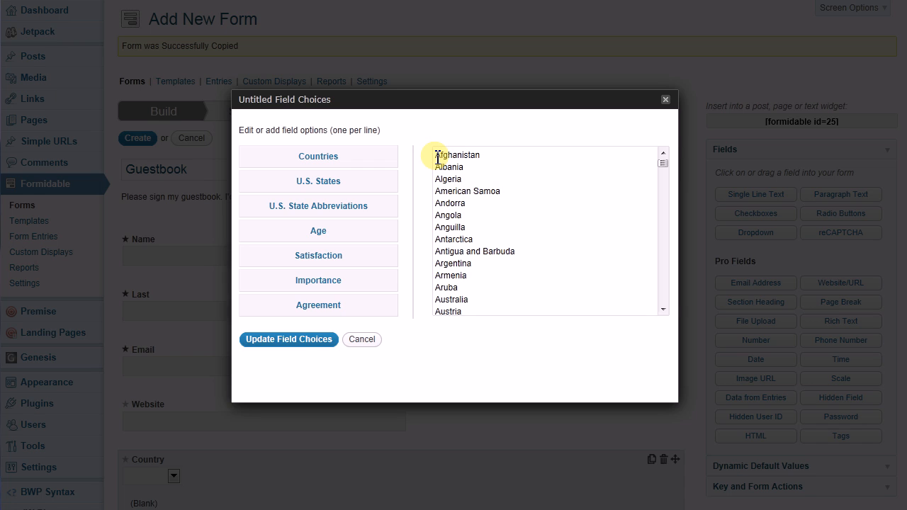
key("Return")
key("ctrl+v")
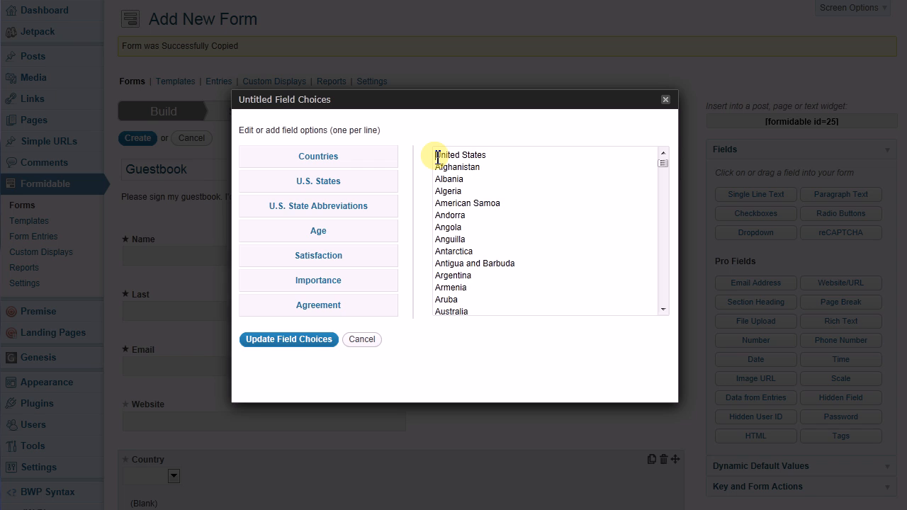
key("Return")
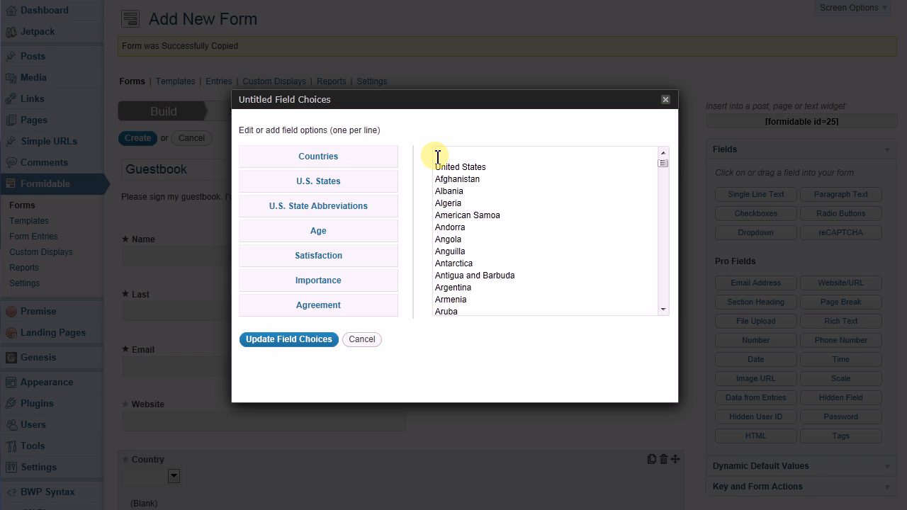
left_click(295, 341)
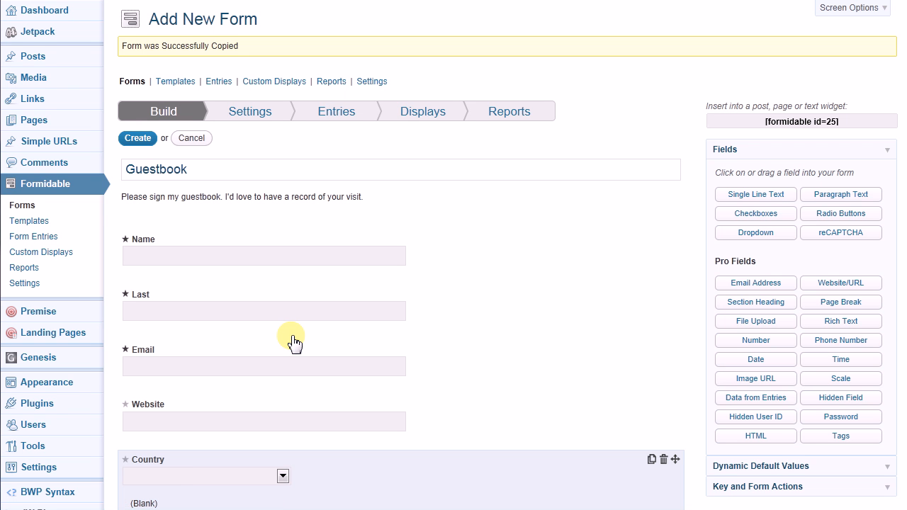
Look through the Country field's updated choices and the remaining fields down to the end of the form
scroll(295, 340, "down", 7)
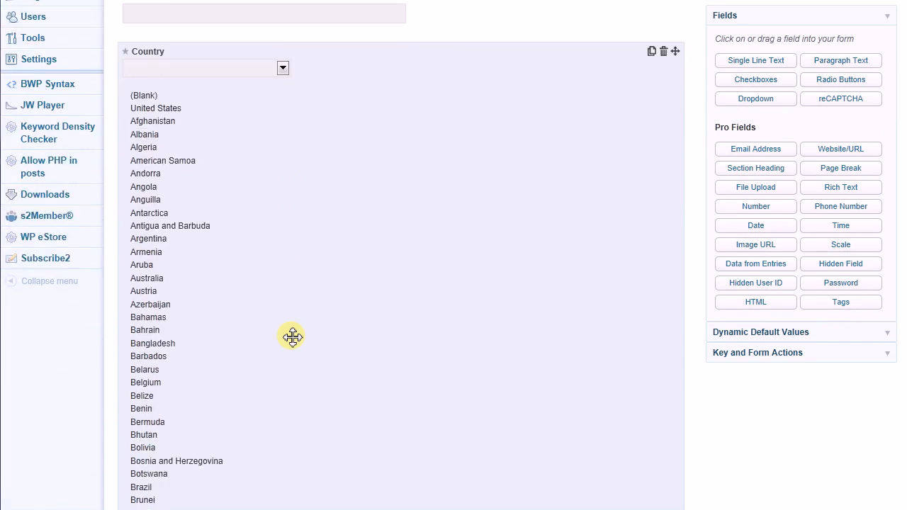
scroll(293, 337, "down", 5)
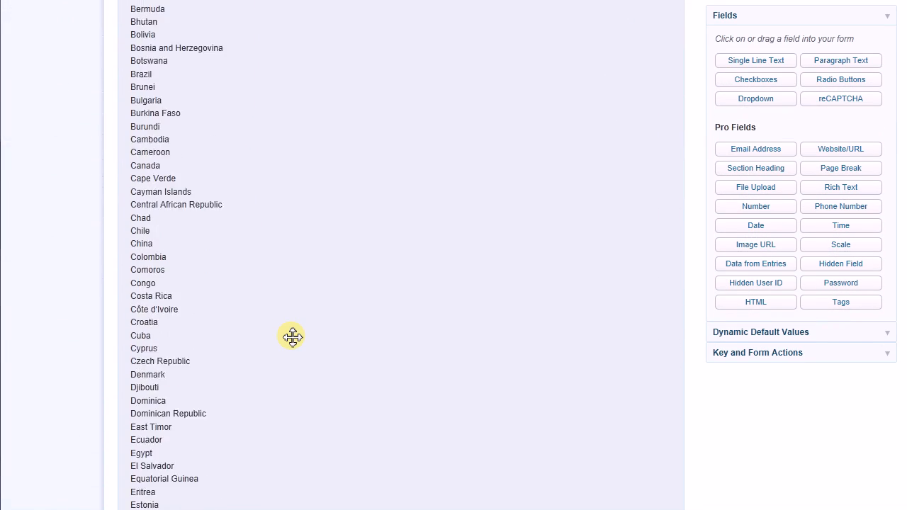
scroll(293, 338, "down", 4)
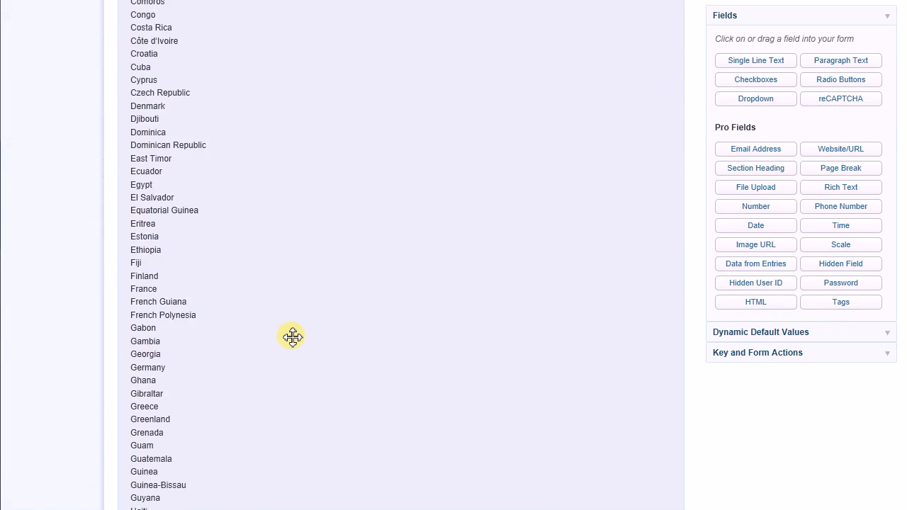
scroll(293, 338, "down", 5)
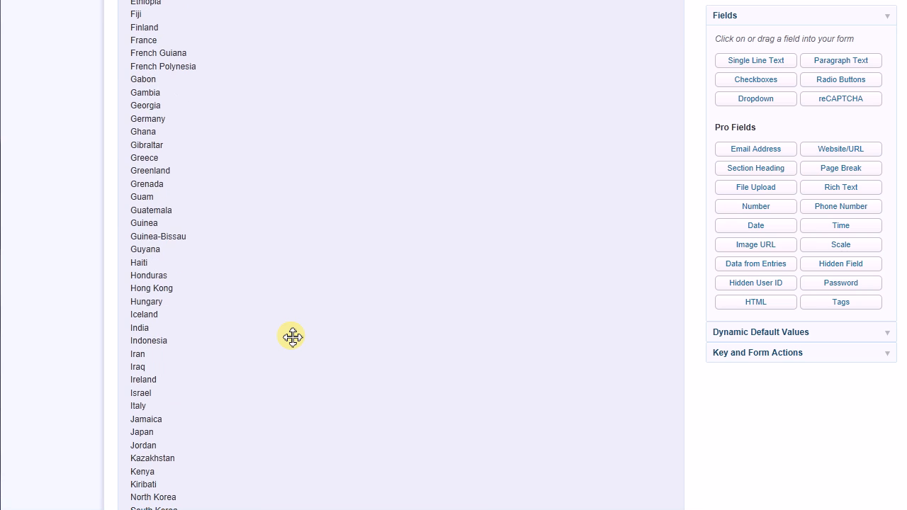
scroll(293, 338, "down", 15)
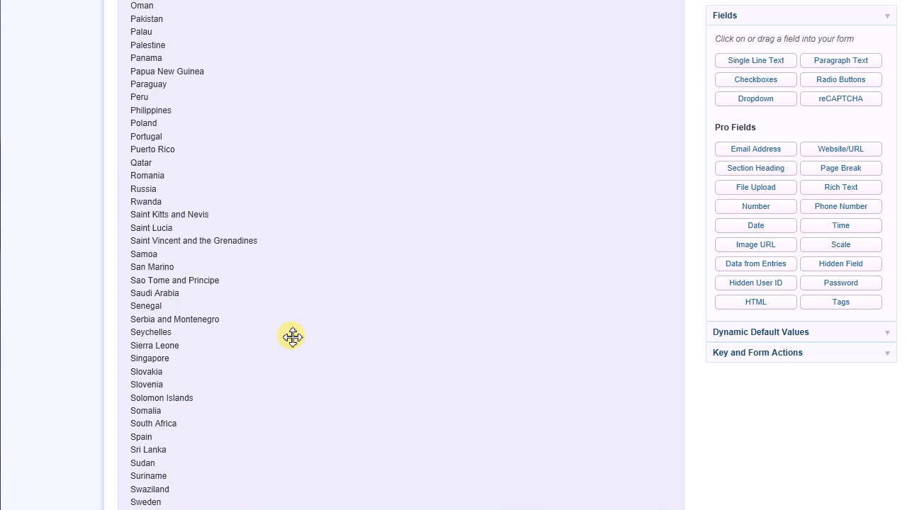
scroll(293, 337, "down", 3)
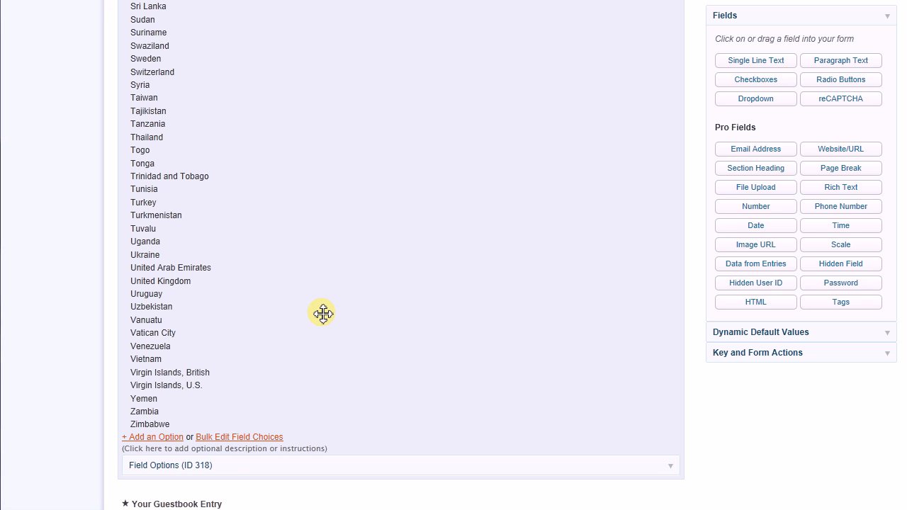
scroll(323, 313, "down", 4)
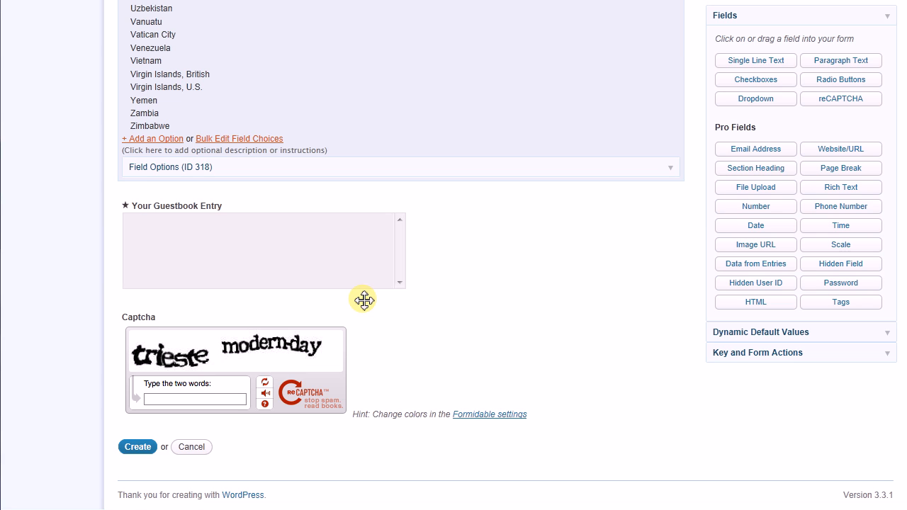
Add a dropdown field below the Captcha at the end of the form, and save its label as "Approved"
left_click(748, 98)
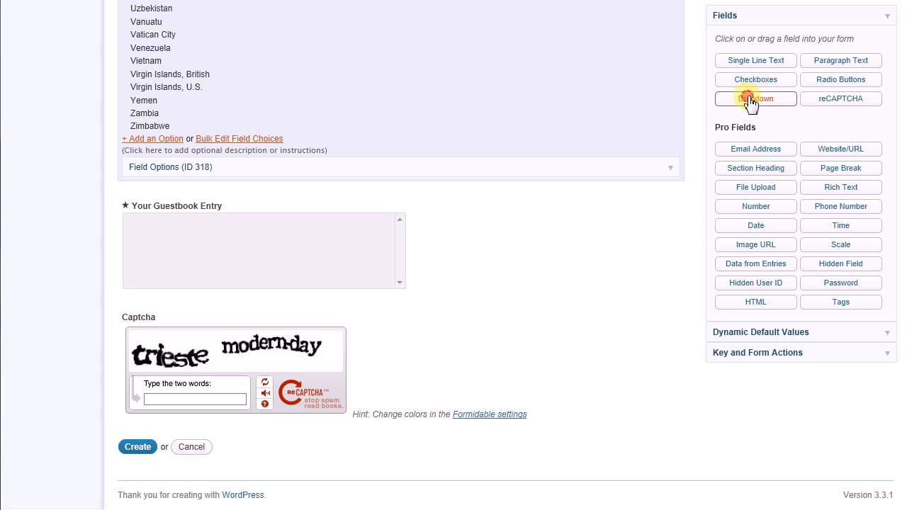
mouse_move(750, 103)
left_mouse_down()
mouse_move(683, 168)
mouse_move(231, 429)
mouse_move(156, 452)
mouse_move(145, 436)
left_mouse_up()
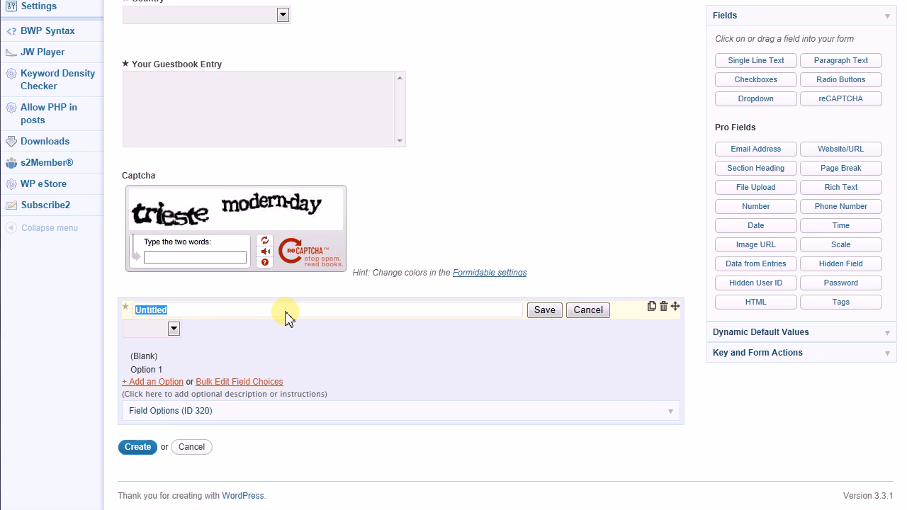
type("Approe")
key("BackSpace")
type("ved")
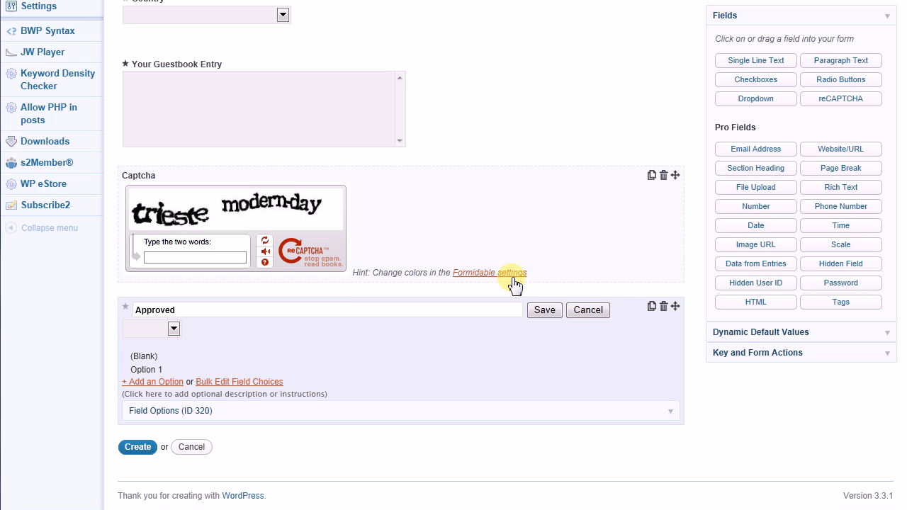
left_click(543, 311)
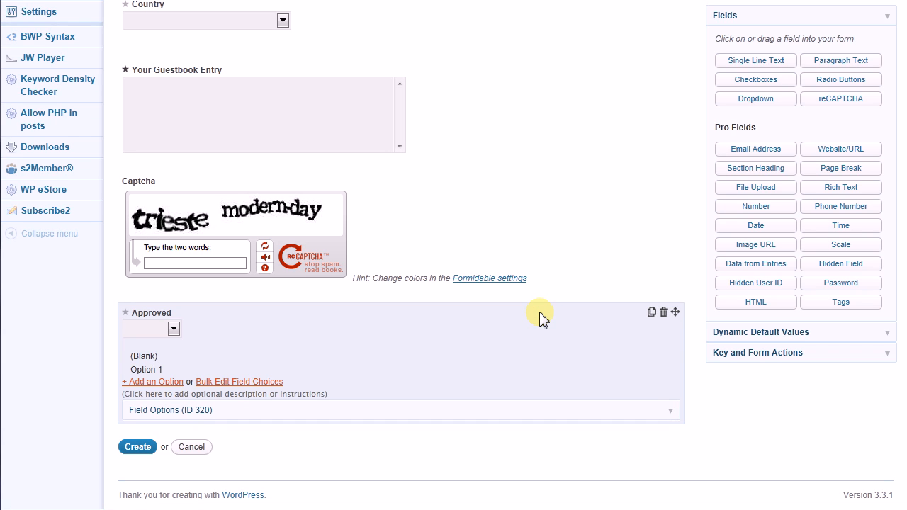
Set the Approved dropdown's two options to "False" and "True", replacing the blank choice and Option 1, and save both
left_click(145, 356)
type("False")
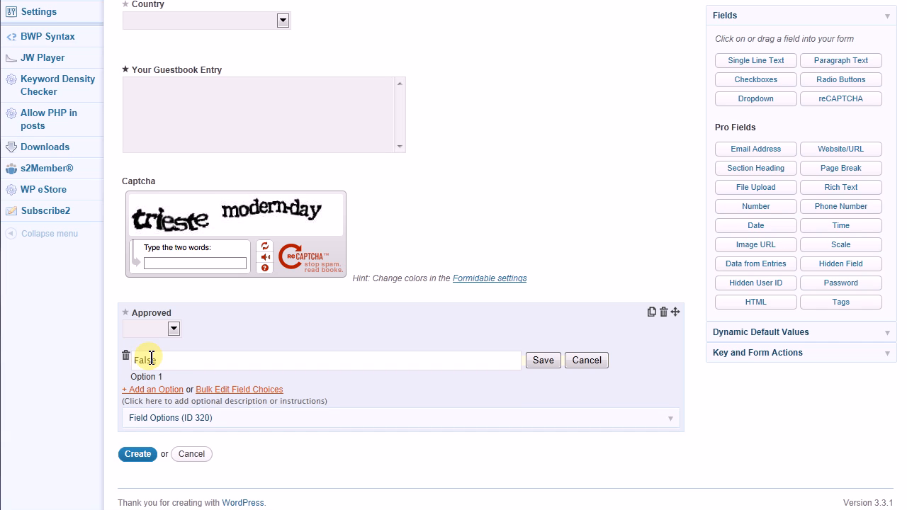
left_click(148, 379)
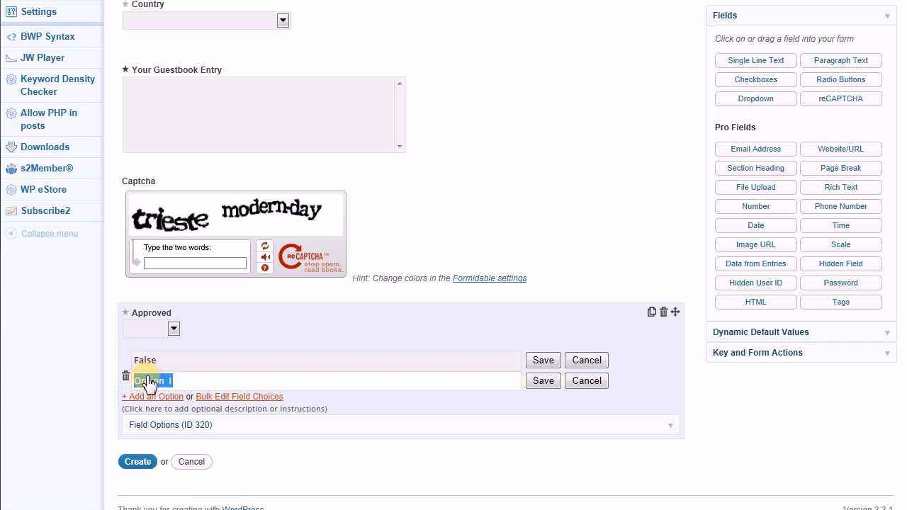
type("True")
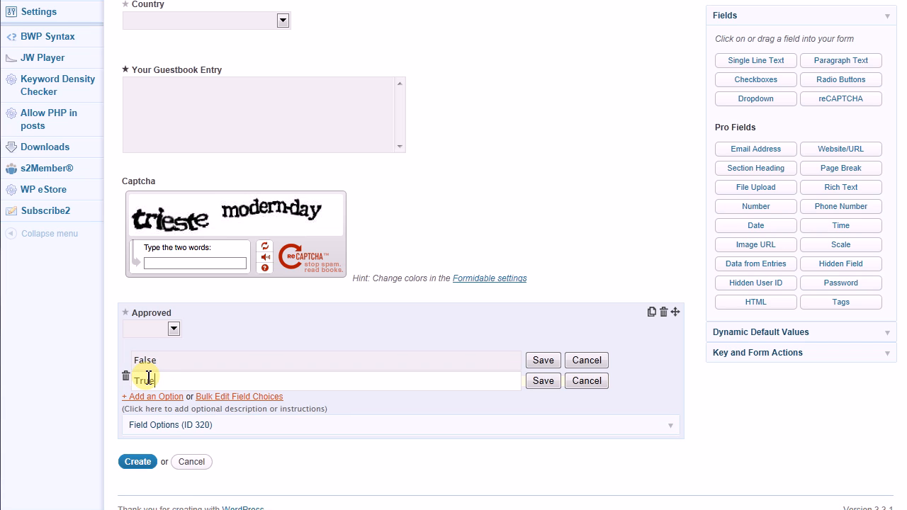
left_click(543, 360)
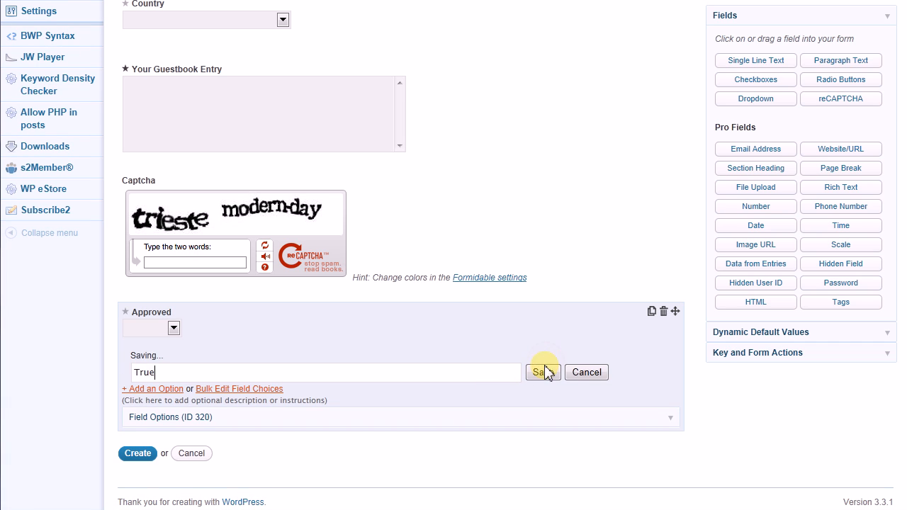
left_click(543, 373)
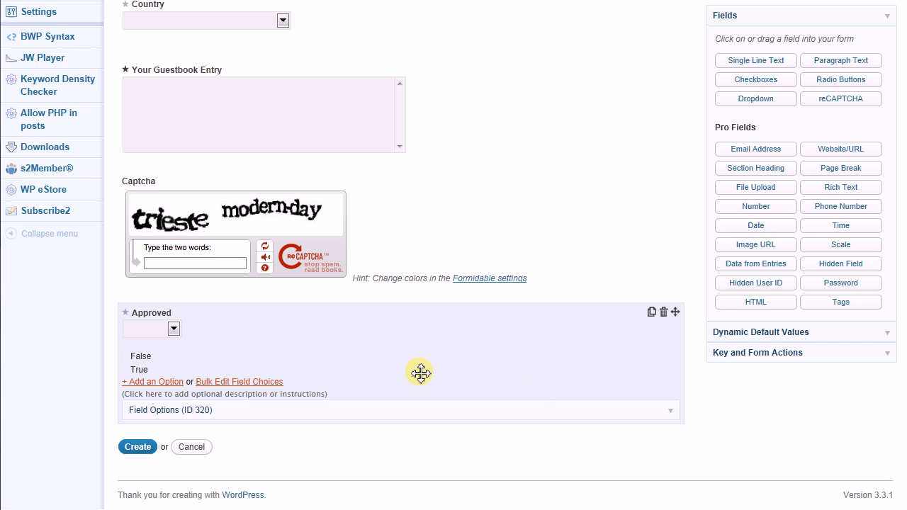
In the Approved field's options, make the field Admin Only and enable automatic width
left_click(674, 417)
scroll(661, 414, "down", 2)
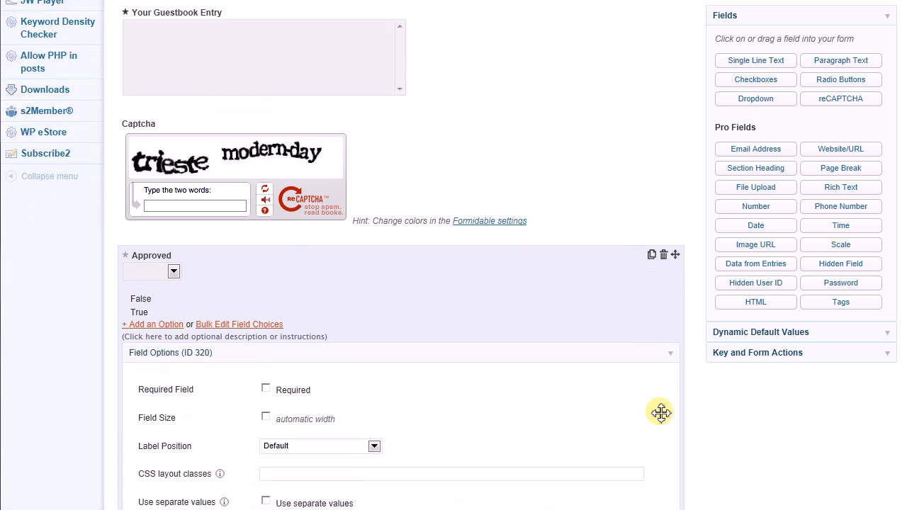
scroll(661, 413, "down", 2)
scroll(660, 413, "down", 3)
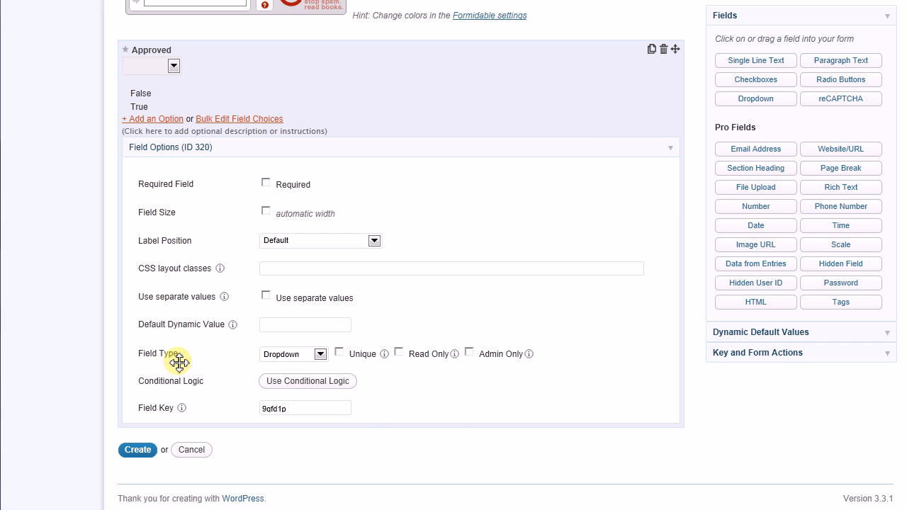
left_click(471, 353)
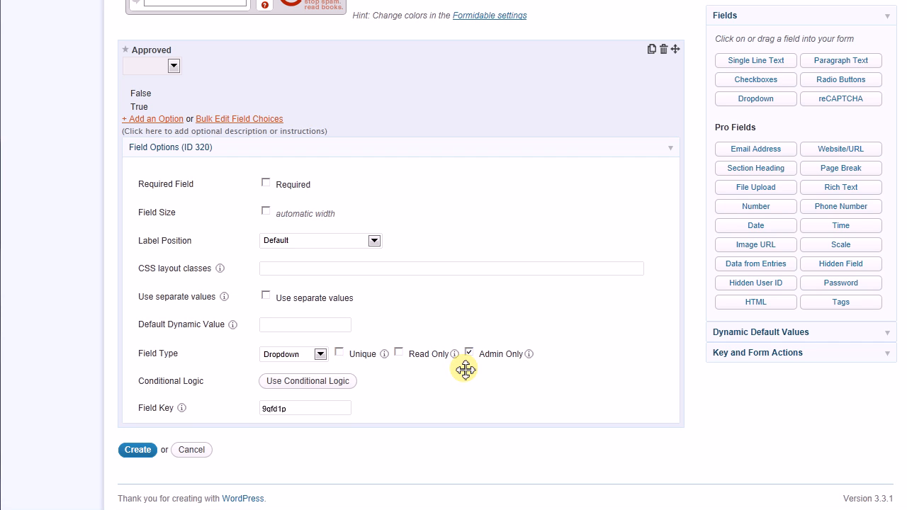
left_click(267, 212)
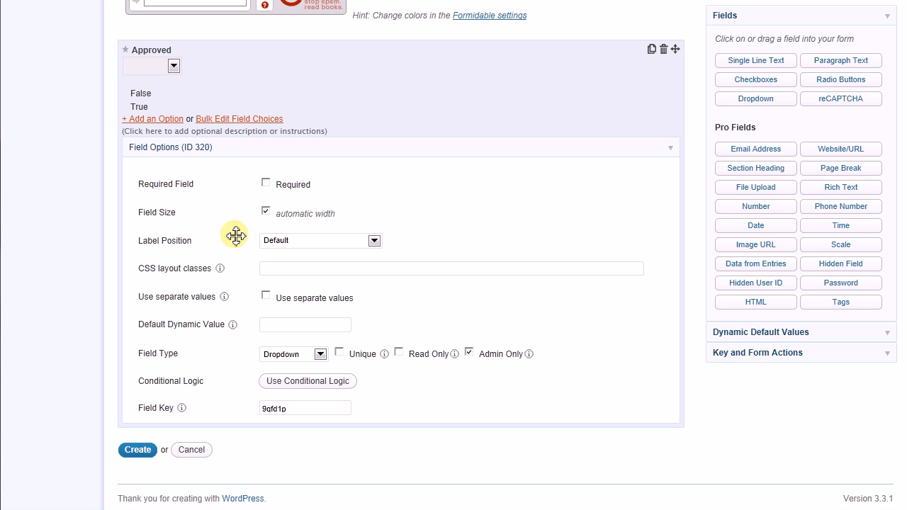
Change the Your Guestbook Entry field's blank-field error message to "Your Guestbook Entry cannot be blank"
scroll(236, 236, "up", 6)
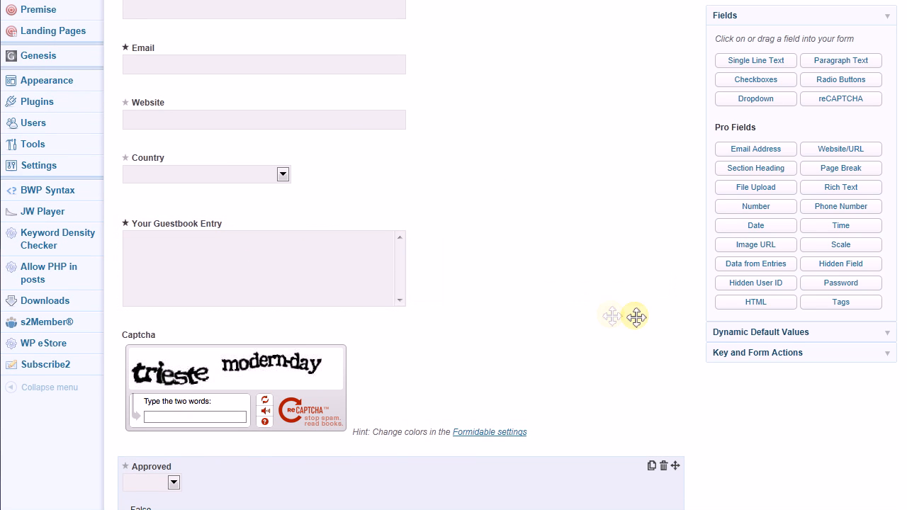
left_click(466, 300)
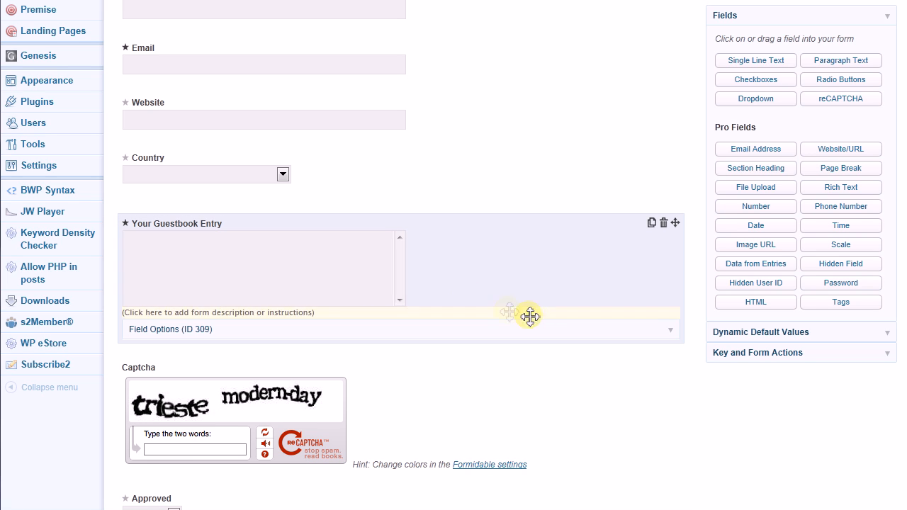
left_click(671, 332)
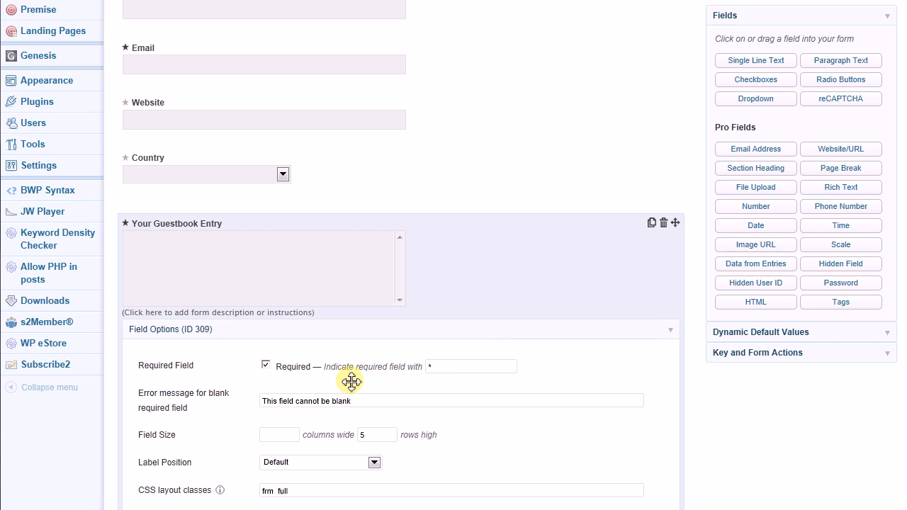
scroll(351, 382, "down", 2)
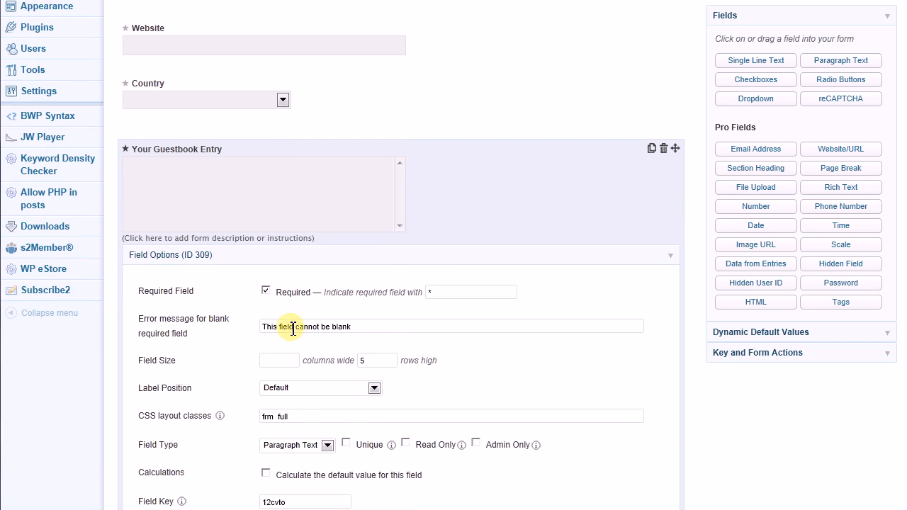
left_click_drag(295, 326, 254, 337)
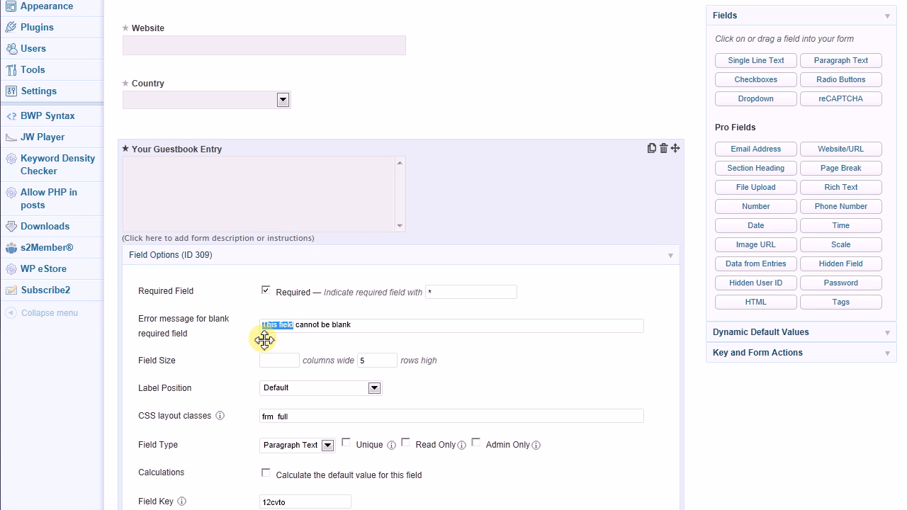
type("Your")
type(" Guestboo")
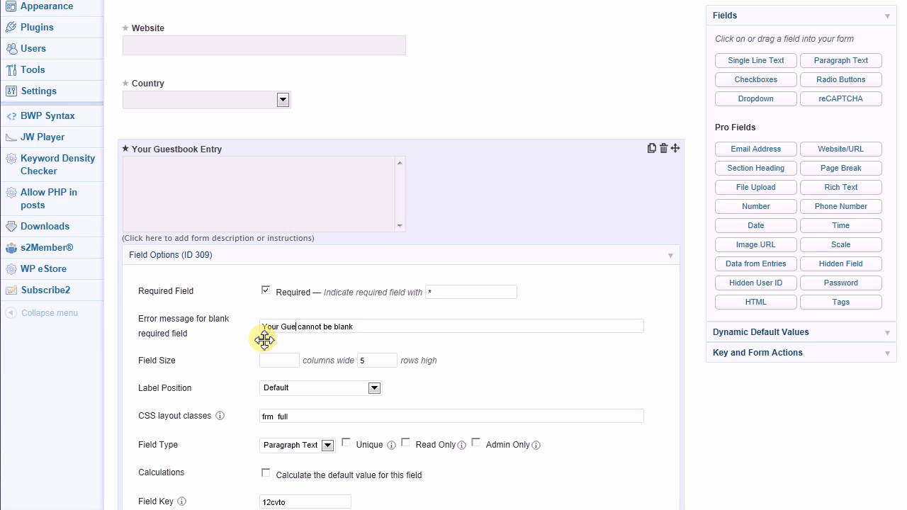
type("k Entry")
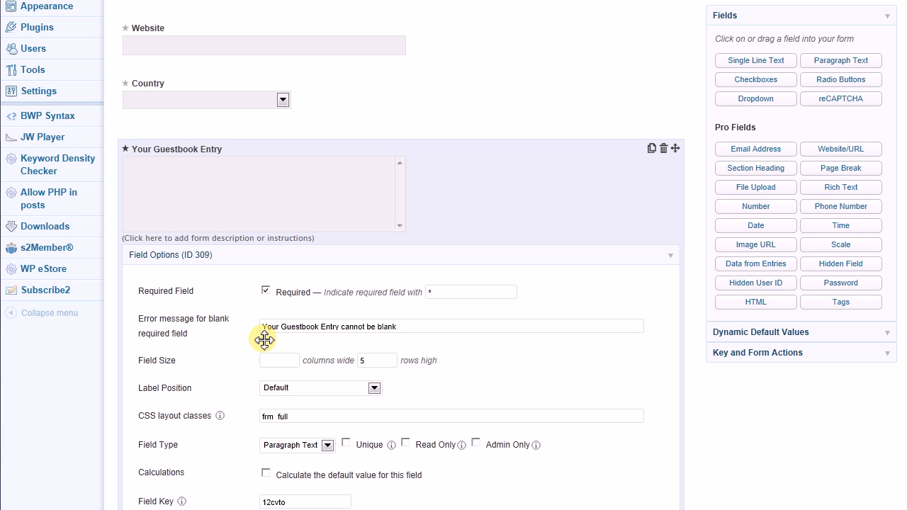
Change the Last field's blank-field error message to "Last name cannot be blank"
scroll(264, 341, "up", 3)
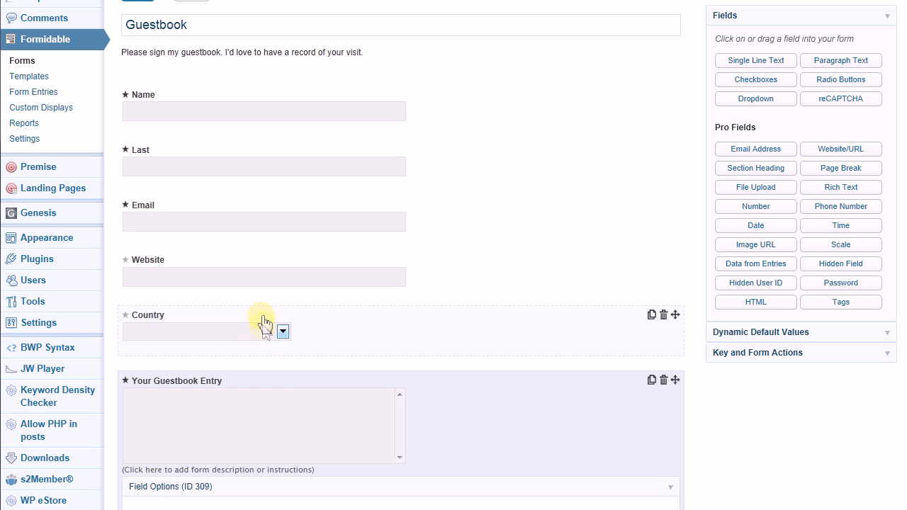
scroll(251, 284, "up", 1)
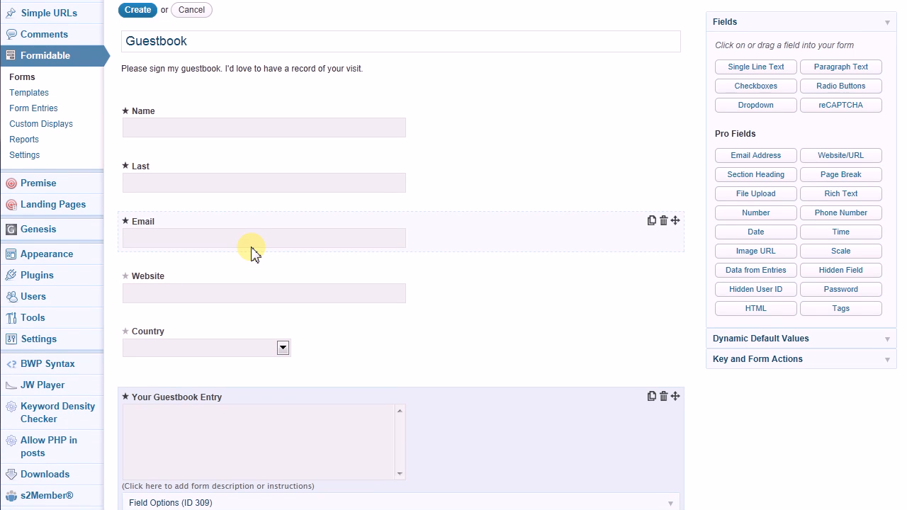
left_click(244, 195)
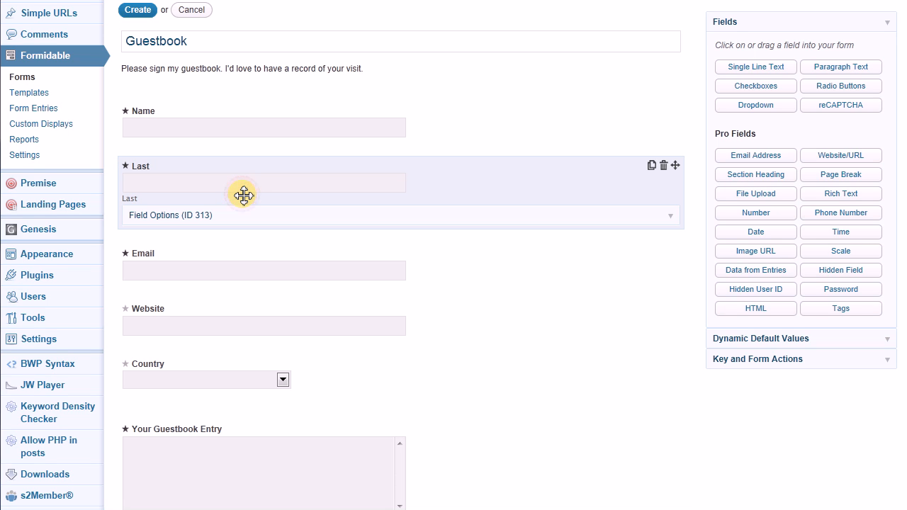
left_click(670, 222)
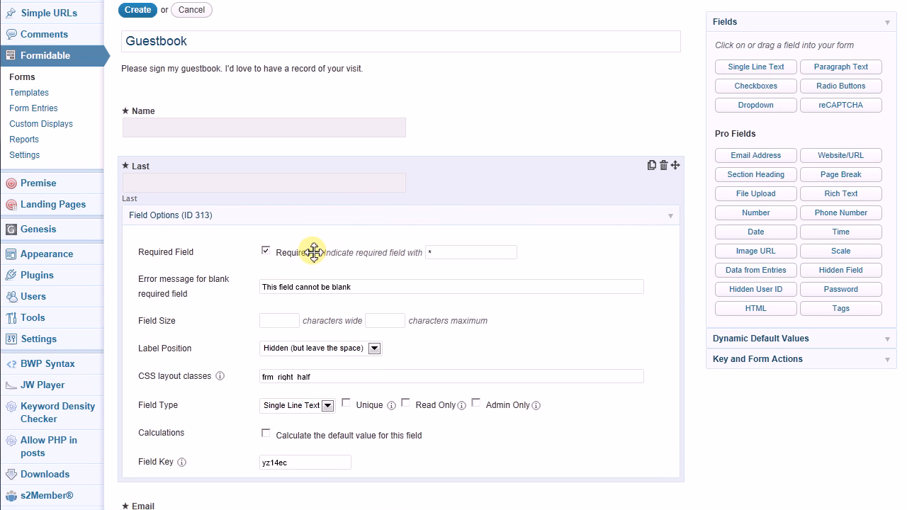
left_click_drag(293, 287, 253, 287)
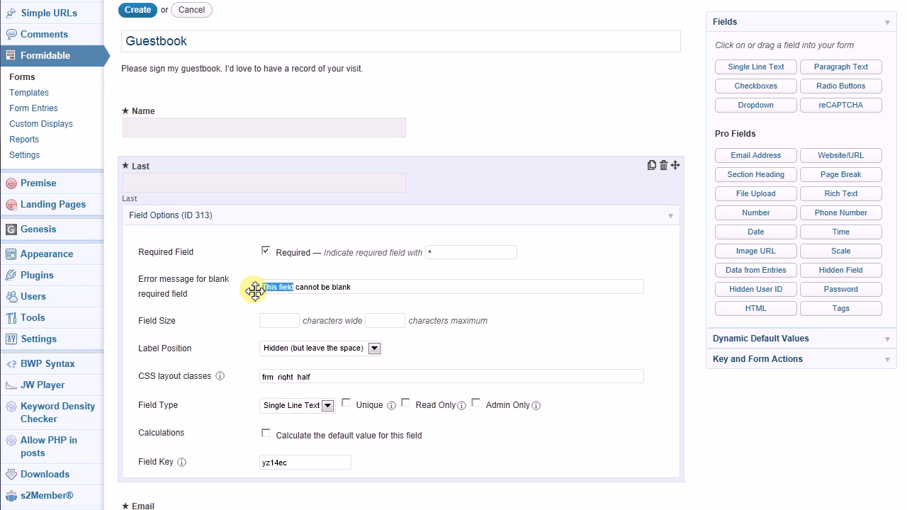
type("Last n")
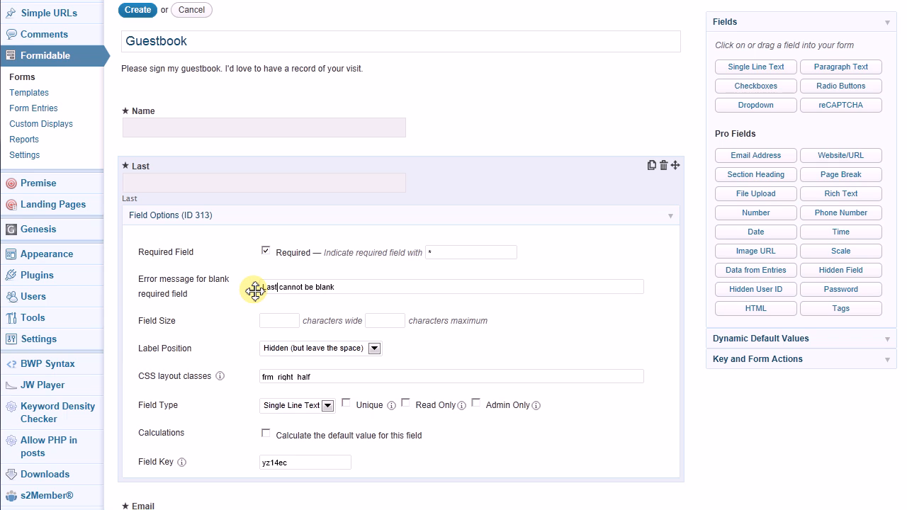
type("ame")
Change the Name field's blank-field error message to "First name cannot be blank"
left_click(498, 136)
left_click(672, 164)
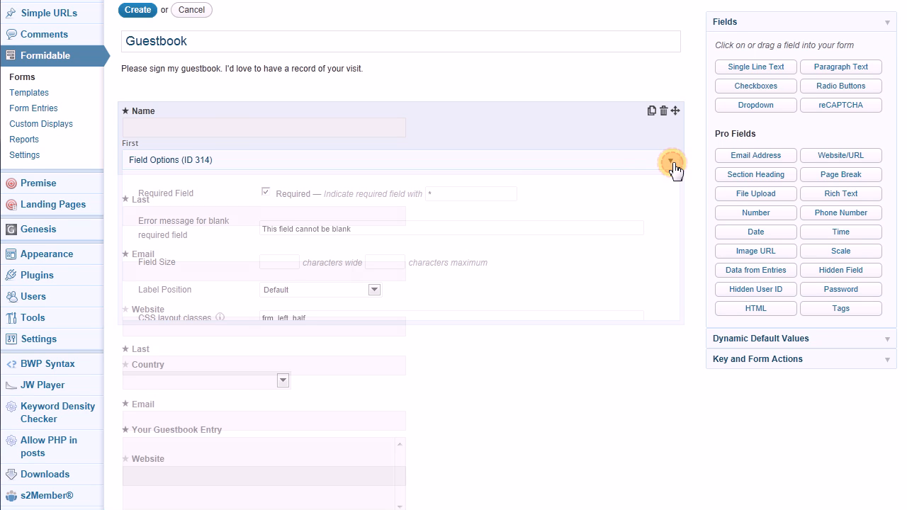
left_click_drag(296, 231, 263, 229)
key("BackSpace")
type("First name")
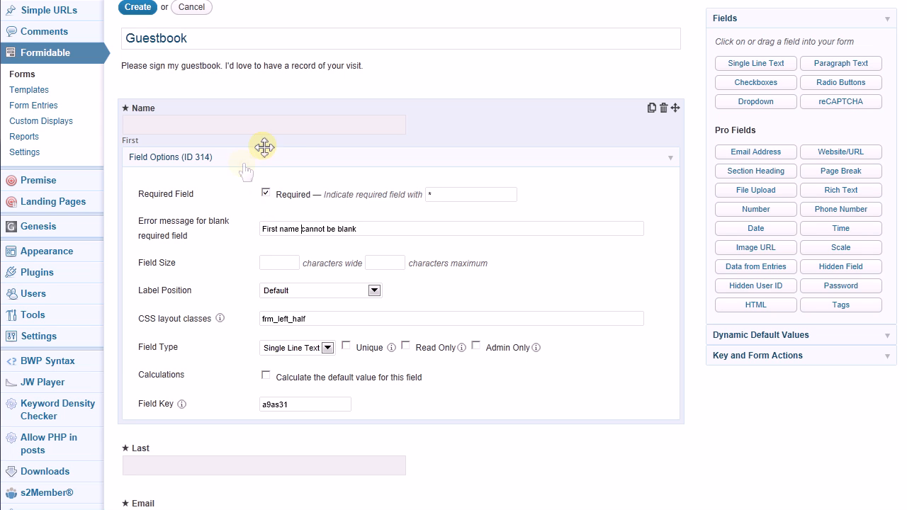
Create the Guestbook form with all its configured fields
scroll(248, 123, "up", 1)
scroll(249, 124, "up", 2)
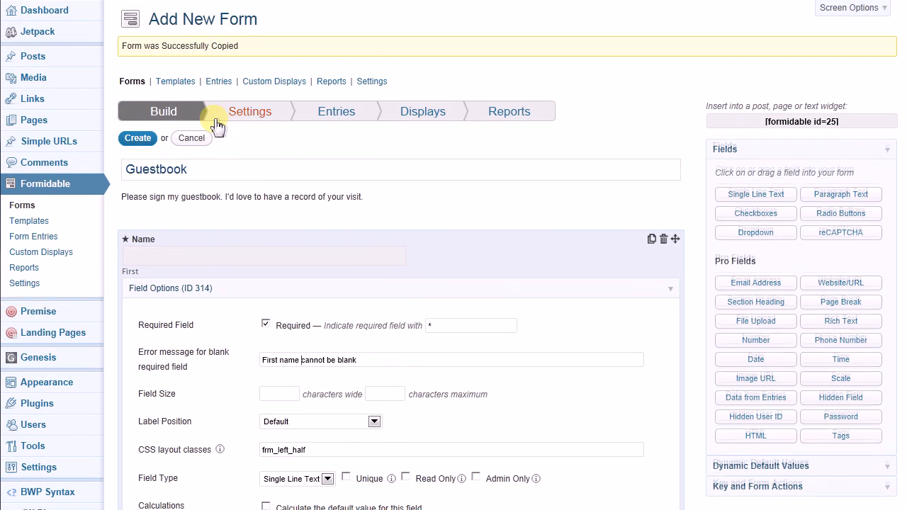
left_click(139, 140)
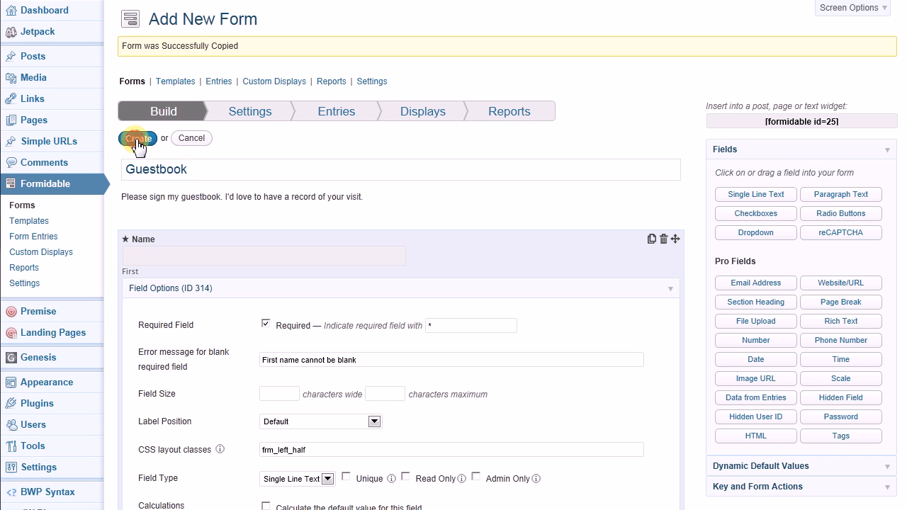